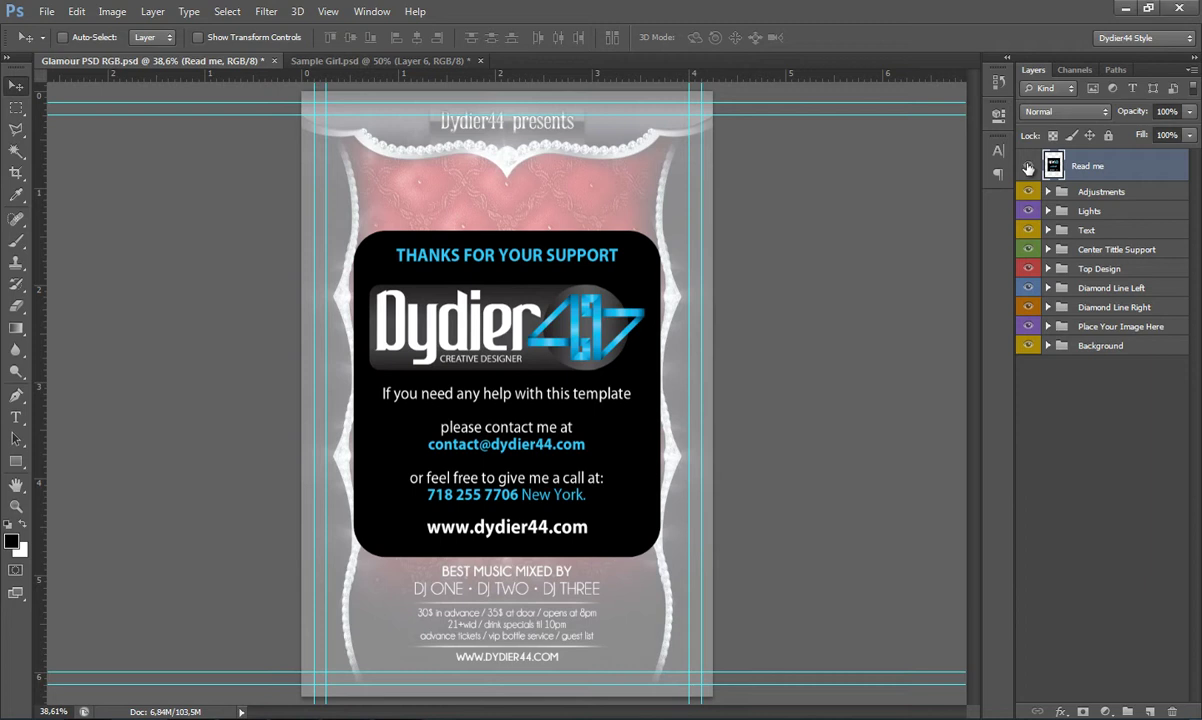
- Hide the Read me layer and view the flyer's top at actual pixels
{"action": "left_click", "coordinate": [1029, 168]}
{"action": "right_click", "coordinate": [516, 231]}
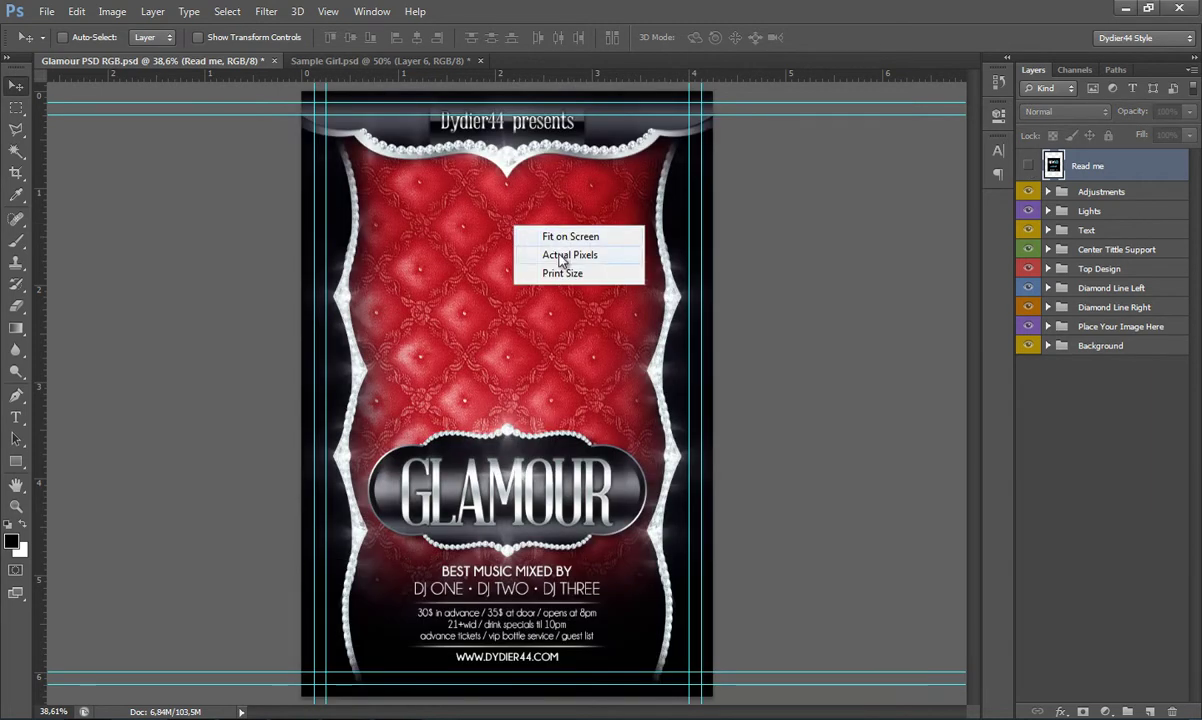
{"action": "left_click", "coordinate": [561, 256]}
{"action": "mouse_move", "coordinate": [560, 327]}
{"action": "left_mouse_down"}
{"action": "mouse_move", "coordinate": [547, 483]}
{"action": "mouse_move", "coordinate": [549, 185]}
{"action": "left_mouse_up"}
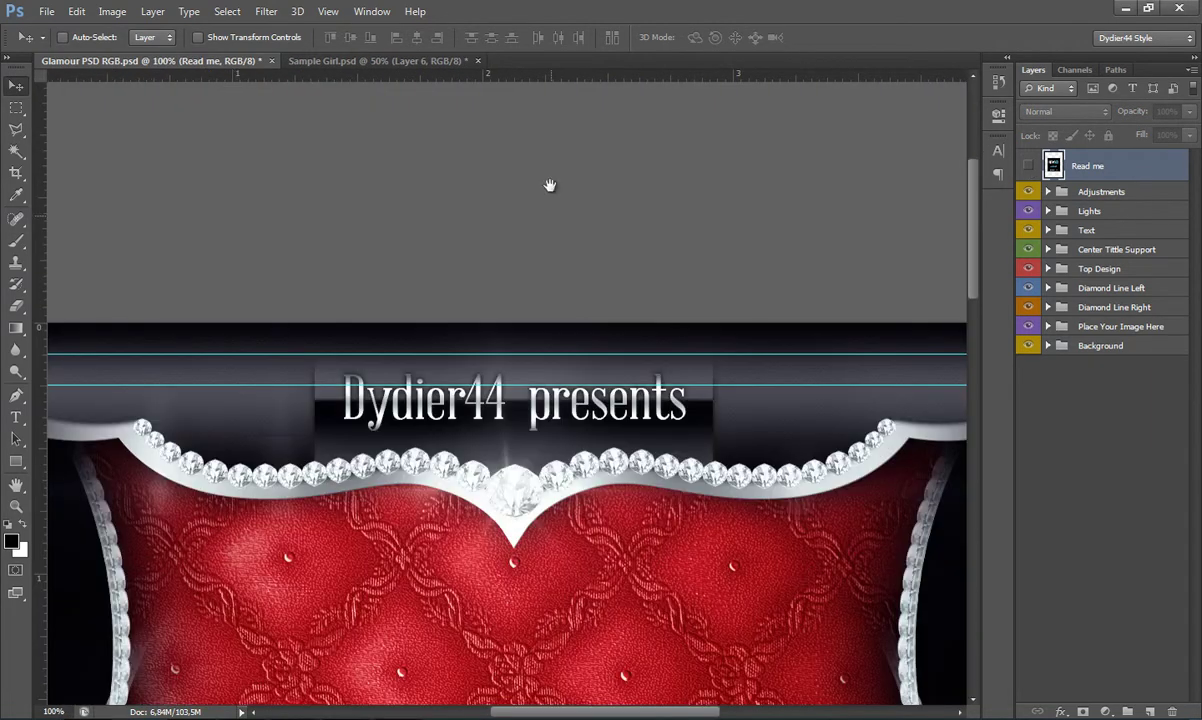
- Scroll down through the whole flyer, then fit it on screen
{"action": "scroll", "coordinate": [549, 185], "scroll_direction": "down", "scroll_amount": 2}
{"action": "scroll", "coordinate": [571, 244], "scroll_direction": "down", "scroll_amount": 5}
{"action": "scroll", "coordinate": [593, 515], "scroll_direction": "down", "scroll_amount": 2}
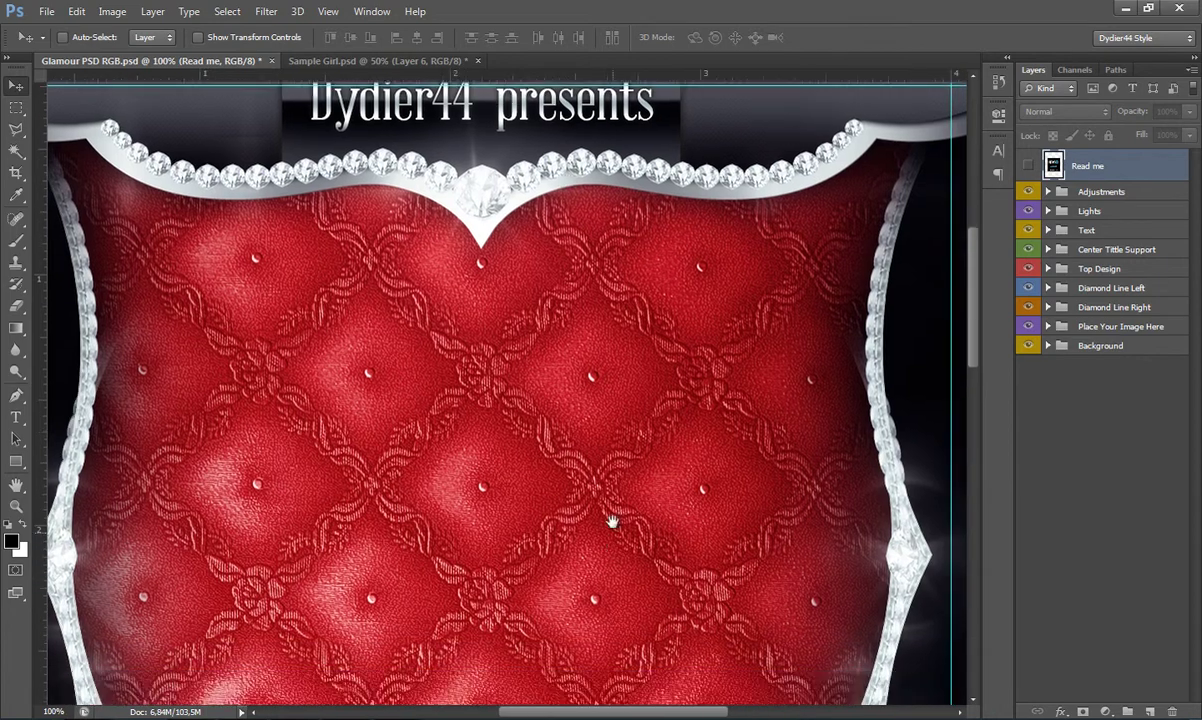
{"action": "scroll", "coordinate": [612, 523], "scroll_direction": "down", "scroll_amount": 3}
{"action": "scroll", "coordinate": [663, 531], "scroll_direction": "down", "scroll_amount": 3}
{"action": "scroll", "coordinate": [645, 339], "scroll_direction": "down", "scroll_amount": 2}
{"action": "scroll", "coordinate": [713, 430], "scroll_direction": "down", "scroll_amount": 2}
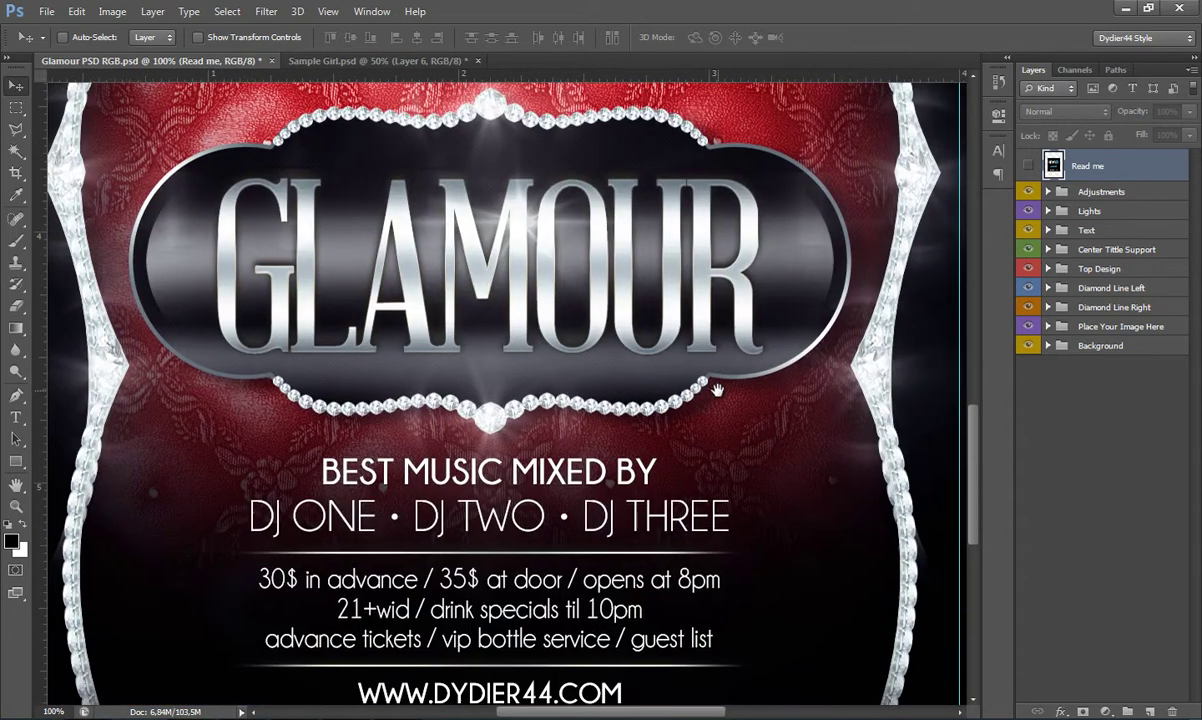
{"action": "scroll", "coordinate": [721, 427], "scroll_direction": "down", "scroll_amount": 2}
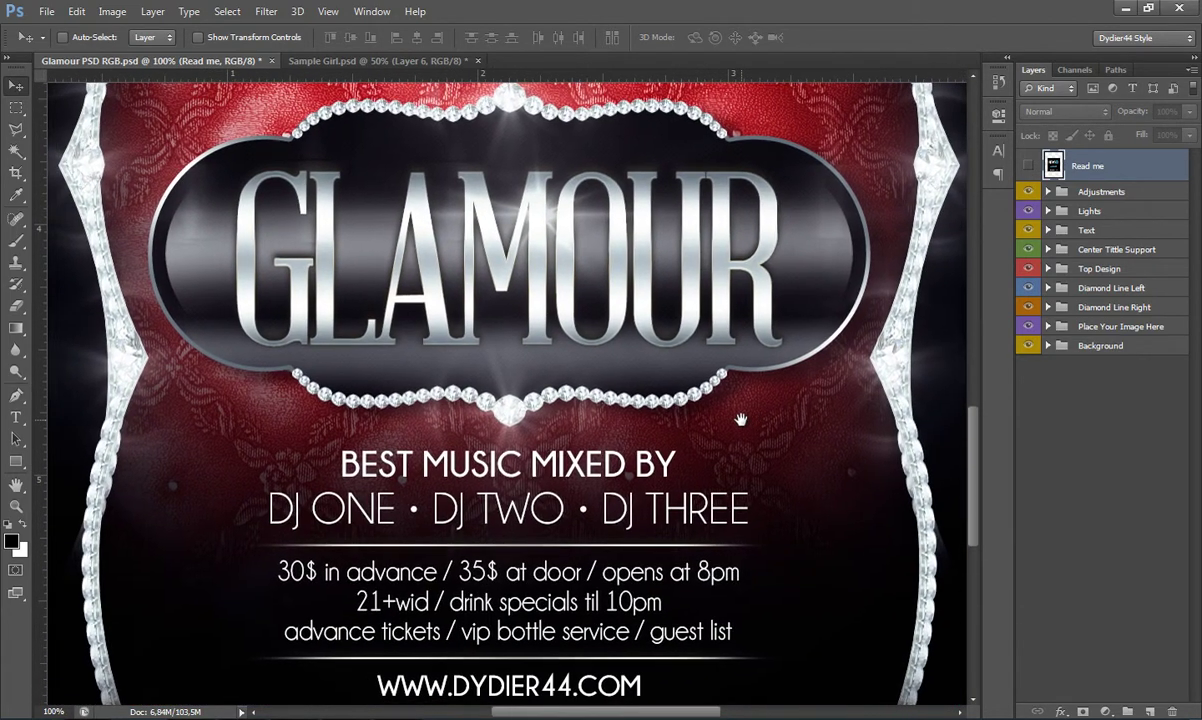
{"action": "scroll", "coordinate": [707, 449], "scroll_direction": "down", "scroll_amount": 3}
{"action": "scroll", "coordinate": [708, 449], "scroll_direction": "up", "scroll_amount": 3}
{"action": "right_click", "coordinate": [692, 295]}
{"action": "right_click", "coordinate": [692, 295]}
{"action": "left_click", "coordinate": [738, 306]}
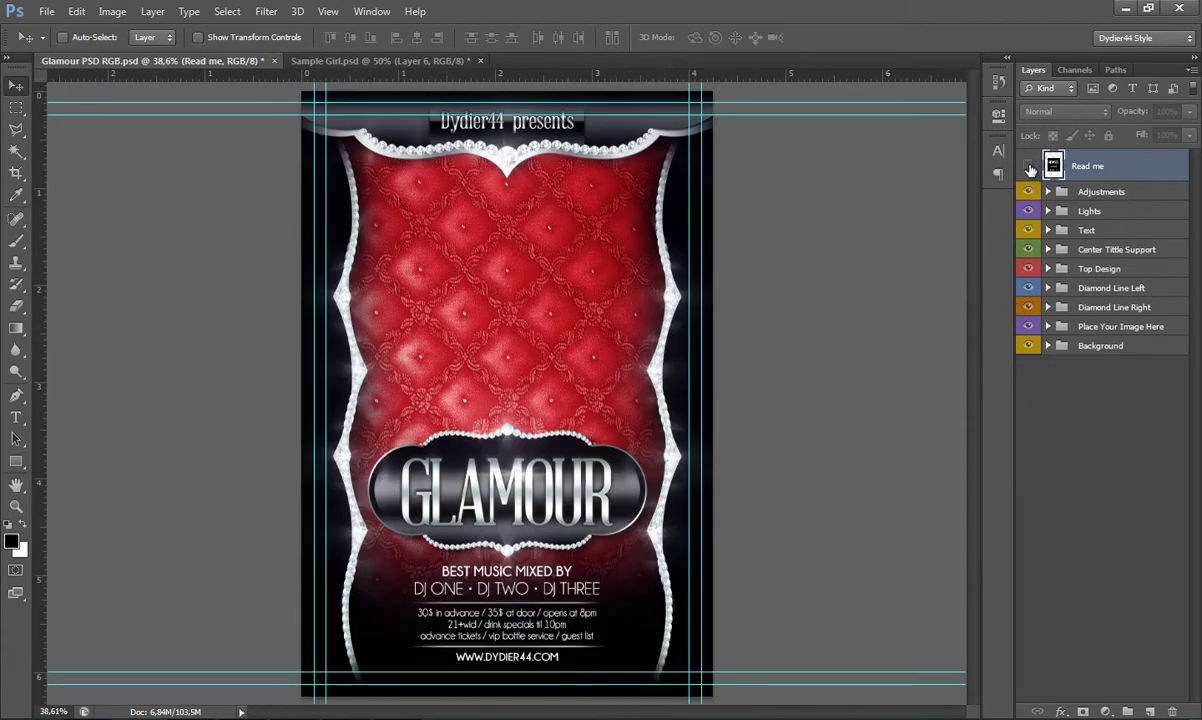
- Drag the blonde model photo from Sample Girl.psd into the Place Your Image Here group
{"action": "left_click", "coordinate": [1062, 326]}
{"action": "left_click", "coordinate": [1047, 326]}
{"action": "left_click", "coordinate": [1110, 352]}
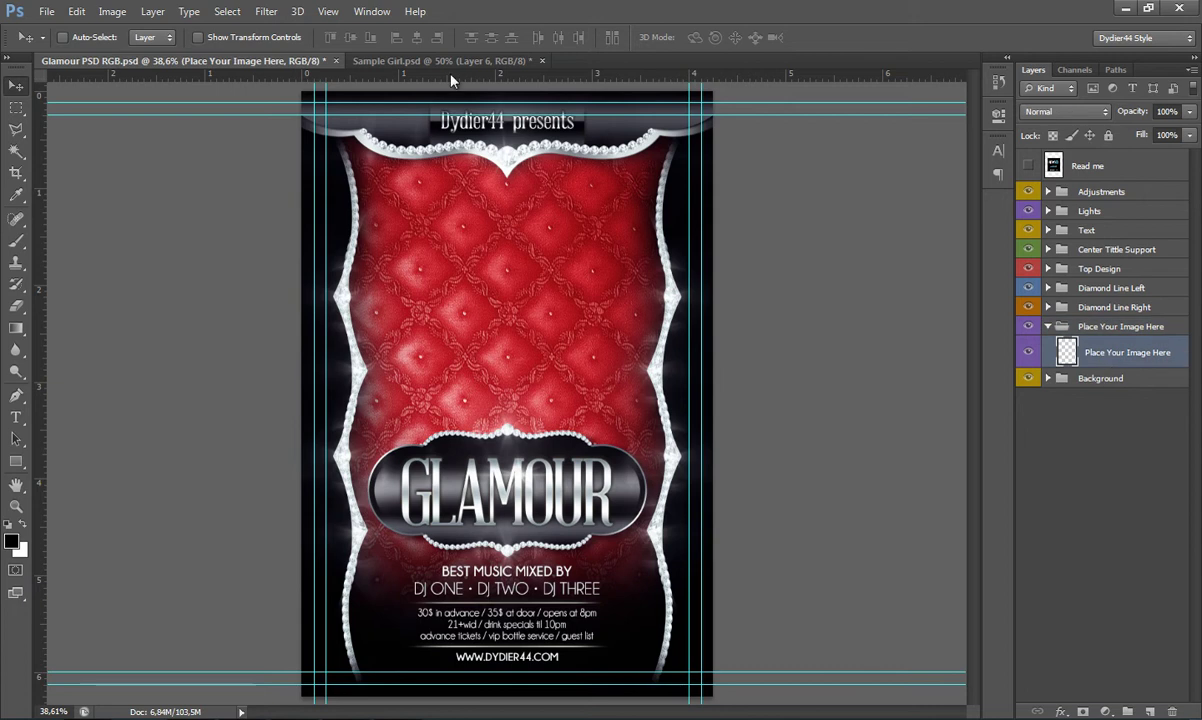
{"action": "left_click", "coordinate": [440, 61]}
{"action": "mouse_move", "coordinate": [460, 283]}
{"action": "left_mouse_down"}
{"action": "mouse_move", "coordinate": [430, 262]}
{"action": "mouse_move", "coordinate": [535, 330]}
{"action": "left_mouse_up"}
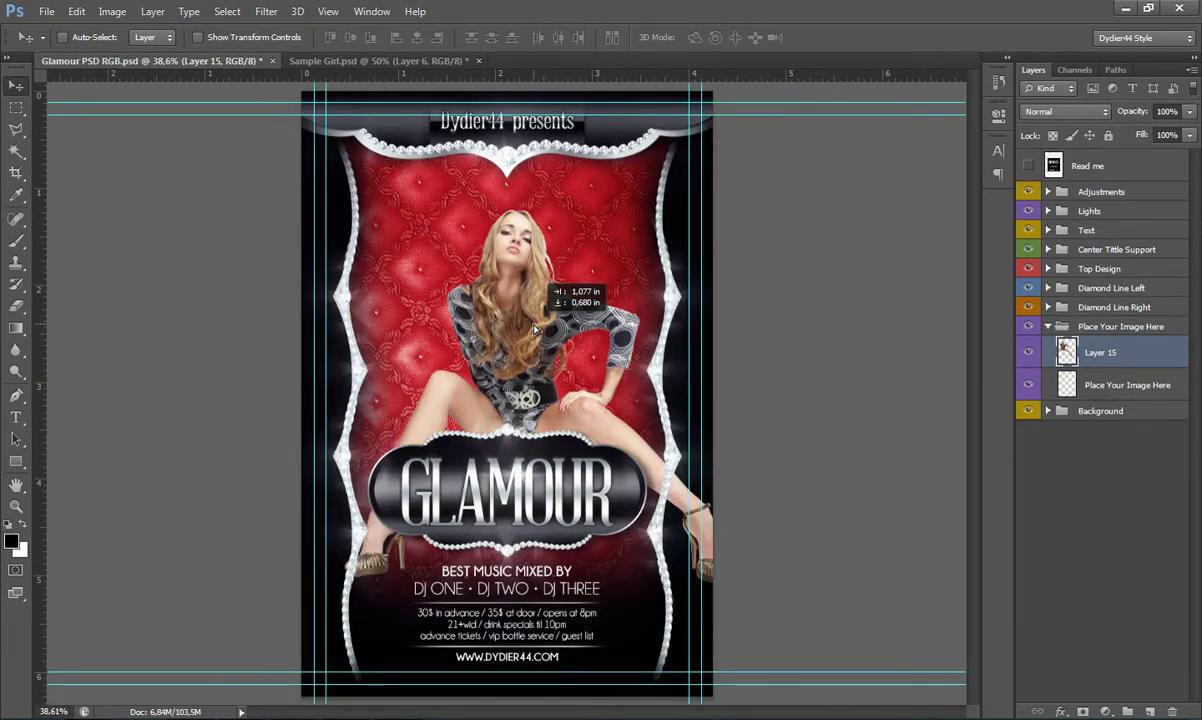
{"action": "left_click_drag", "start_coordinate": [532, 326], "coordinate": [524, 318]}
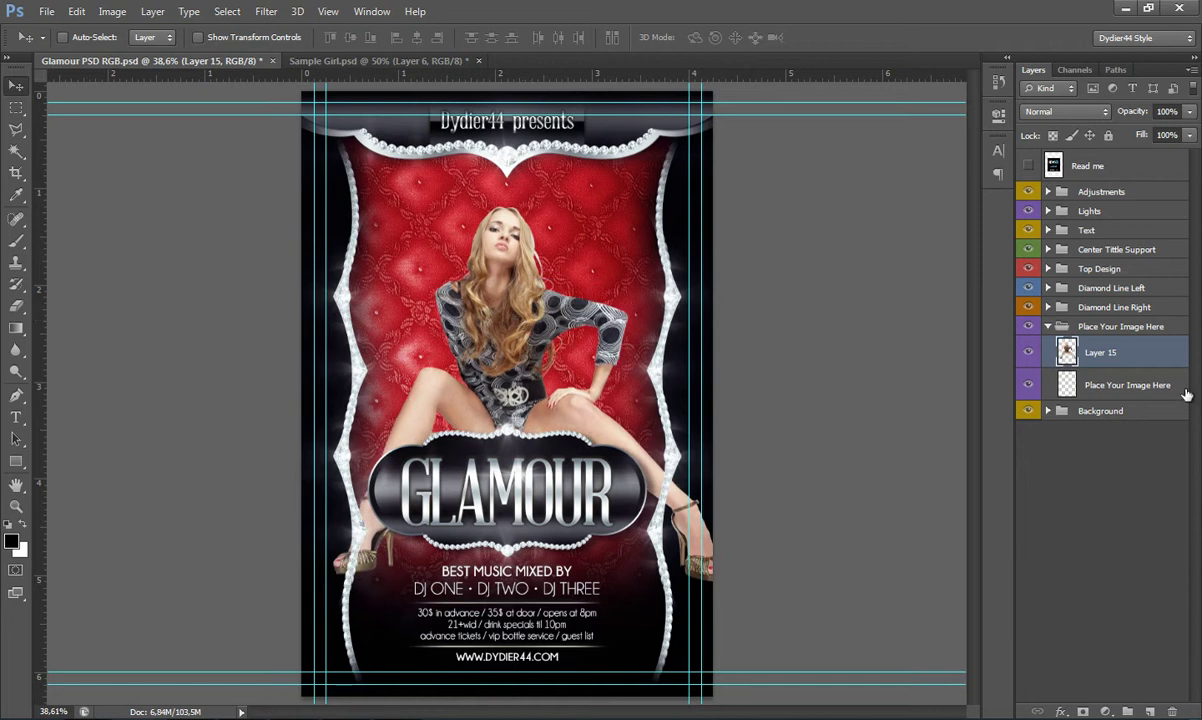
- Add a layer mask and paint black to hide the model's shoes at the edges
{"action": "left_click", "coordinate": [1083, 711]}
{"action": "key", "text": "b"}
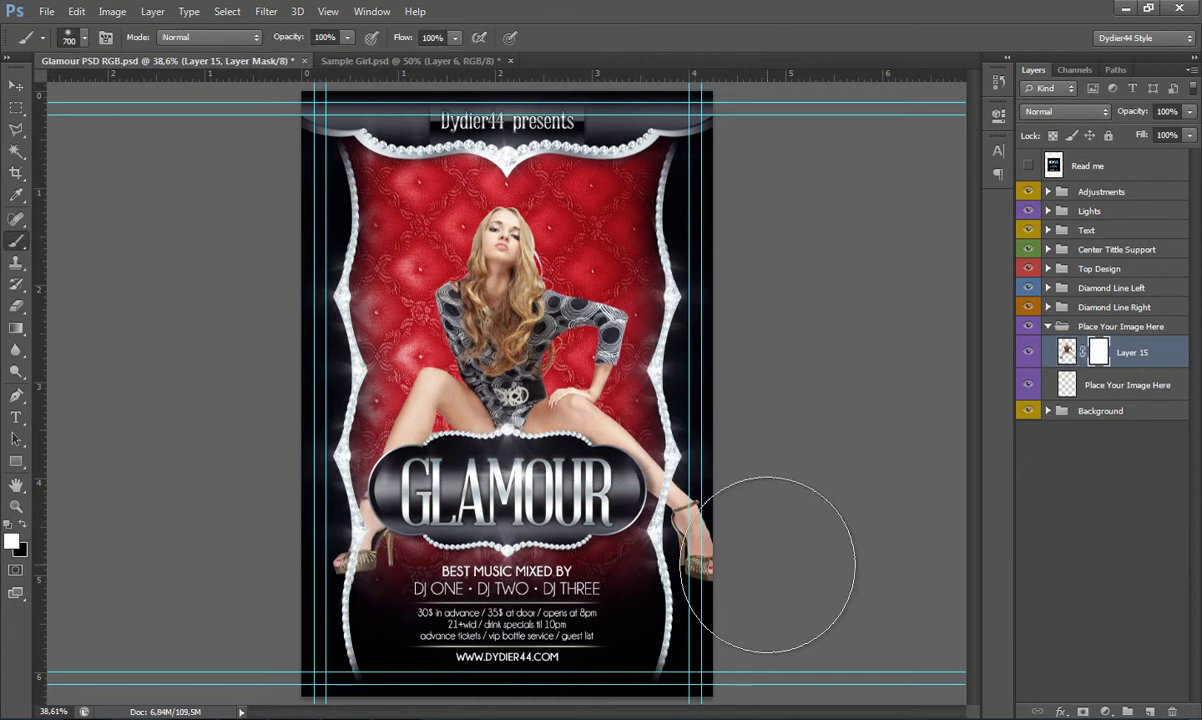
{"action": "key", "text": "x"}
{"action": "left_click_drag", "start_coordinate": [692, 555], "coordinate": [665, 480]}
{"action": "left_click_drag", "start_coordinate": [361, 565], "coordinate": [349, 550]}
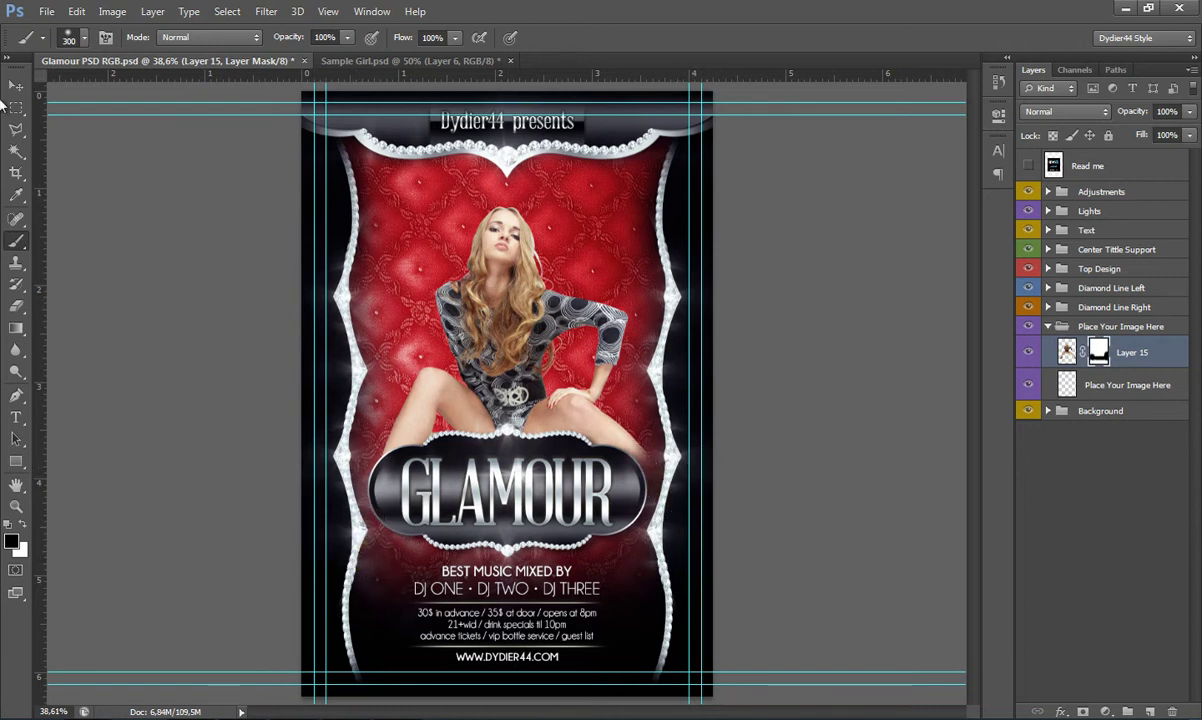
{"action": "key", "text": "v"}
- Inspect the masked photo at actual pixels, then fit the flyer on screen
{"action": "right_click", "coordinate": [493, 302]}
{"action": "left_click", "coordinate": [560, 327]}
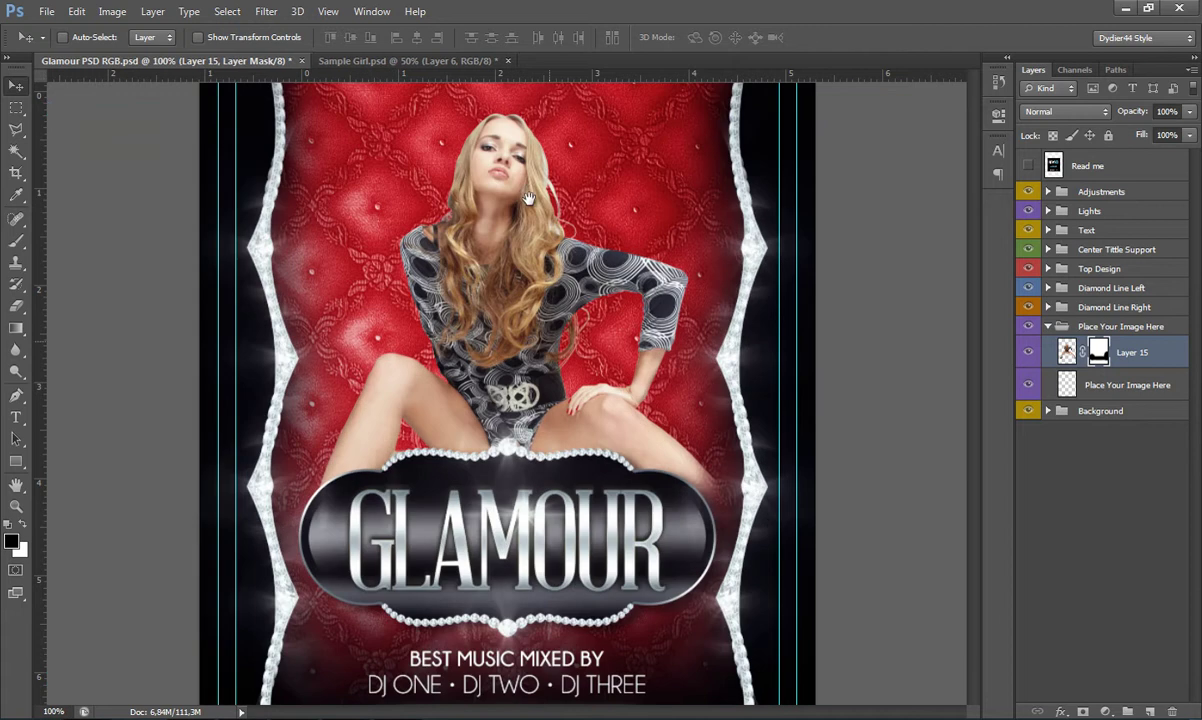
{"action": "scroll", "coordinate": [536, 441], "scroll_direction": "down", "scroll_amount": 10}
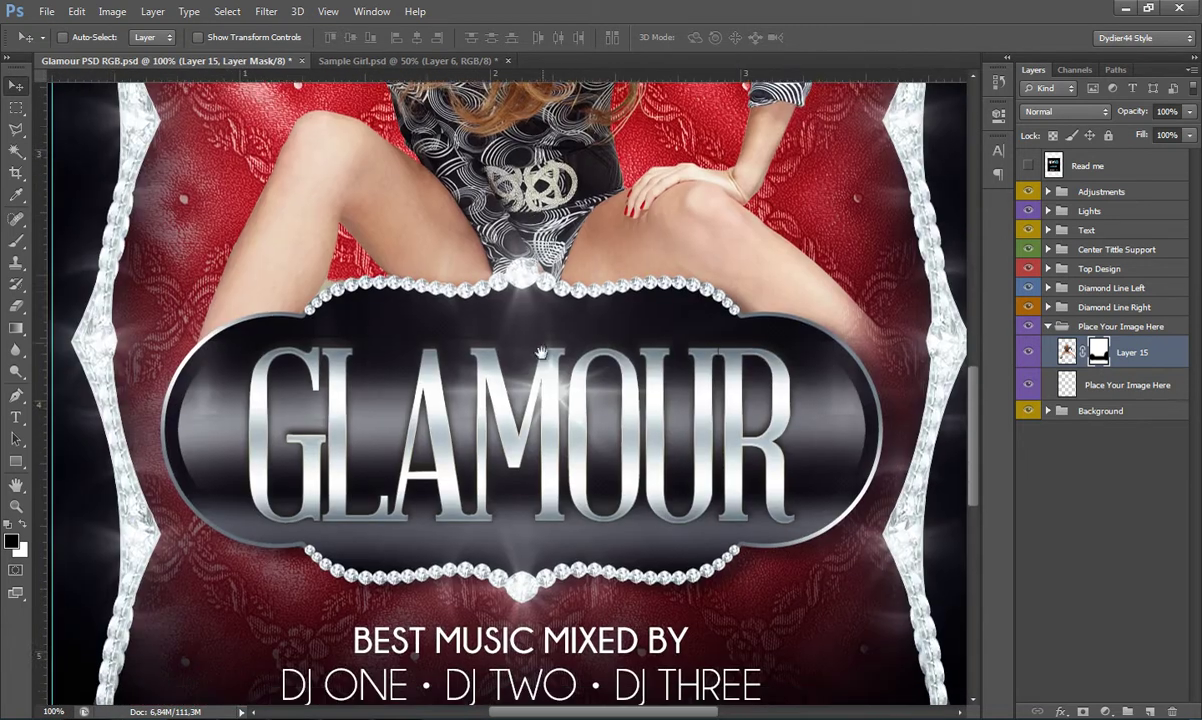
{"action": "right_click", "coordinate": [546, 351]}
{"action": "left_click", "coordinate": [604, 360]}
- Hide the blonde photo and drag the Fashion Girl photo from Sample Girl.psd into the flyer
{"action": "left_click", "coordinate": [1028, 352]}
{"action": "left_click", "coordinate": [410, 61]}
{"action": "left_click", "coordinate": [1030, 315]}
{"action": "left_click", "coordinate": [1105, 283]}
{"action": "left_click", "coordinate": [1028, 283]}
{"action": "mouse_move", "coordinate": [464, 269]}
{"action": "left_mouse_down"}
{"action": "mouse_move", "coordinate": [254, 173]}
{"action": "mouse_move", "coordinate": [520, 294]}
{"action": "left_mouse_up"}
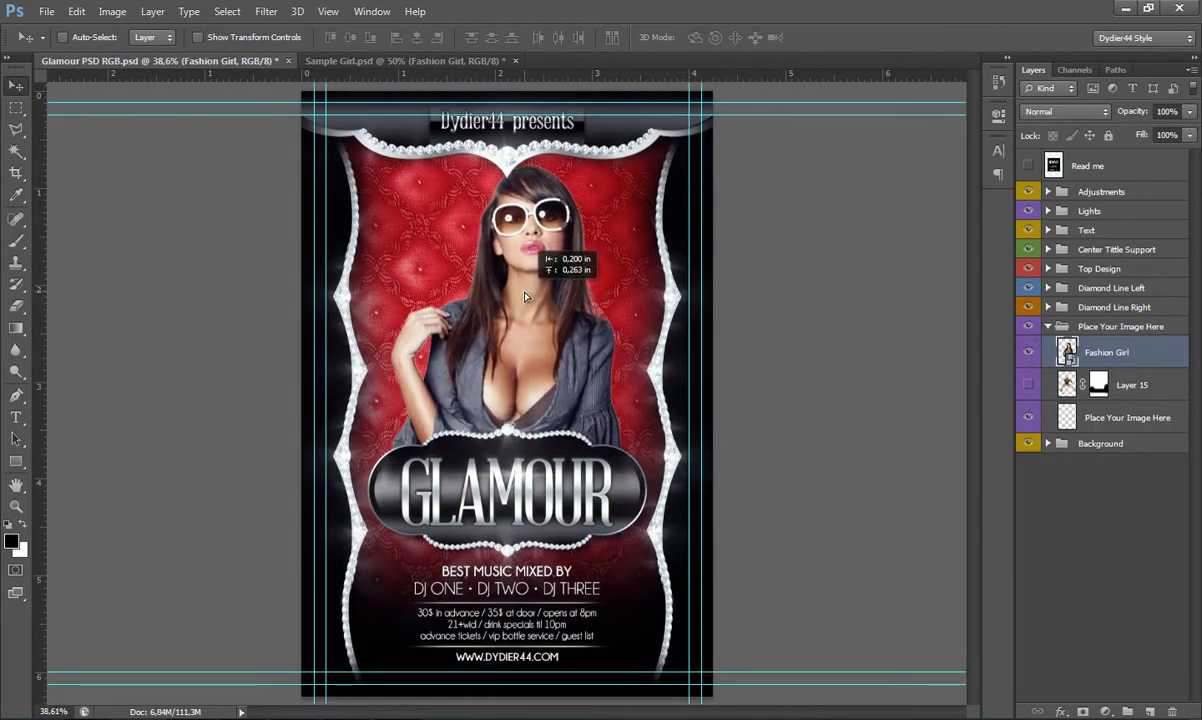
- Scale the Fashion Girl photo down with Free Transform and move it slightly lower
{"action": "key", "text": "ctrl+t"}
{"action": "left_click_drag", "start_coordinate": [620, 174], "coordinate": [592, 218]}
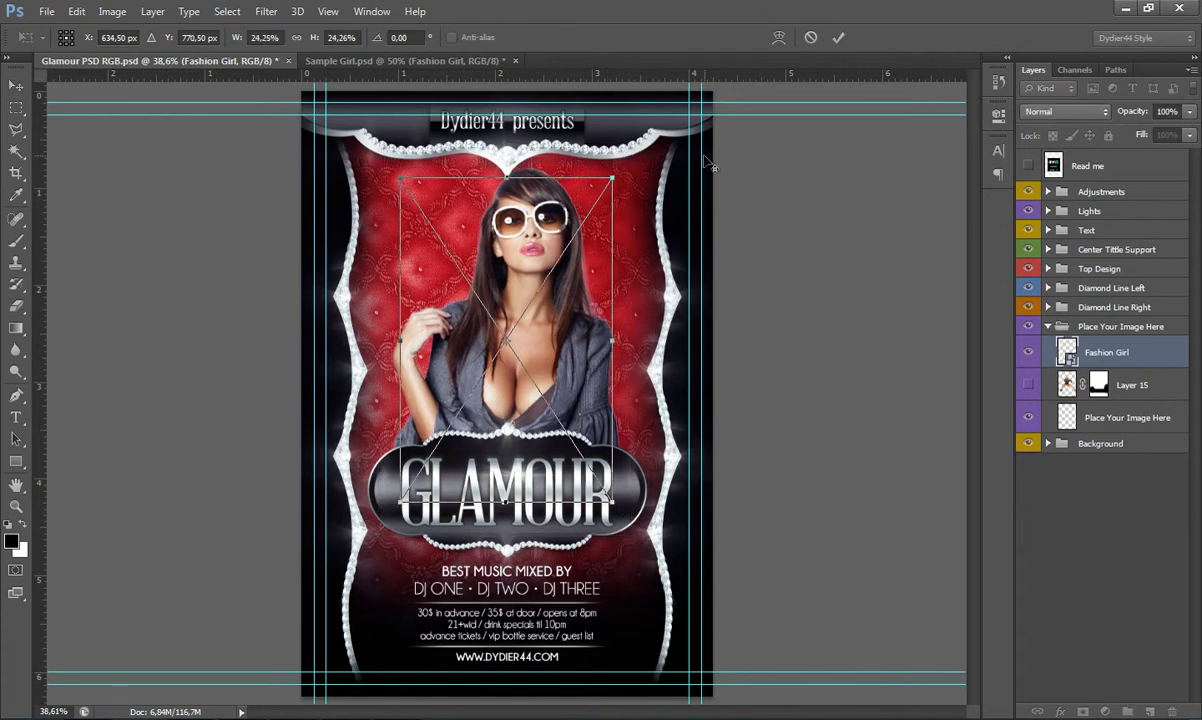
{"action": "key", "text": "Return"}
{"action": "left_click_drag", "start_coordinate": [519, 318], "coordinate": [519, 338]}
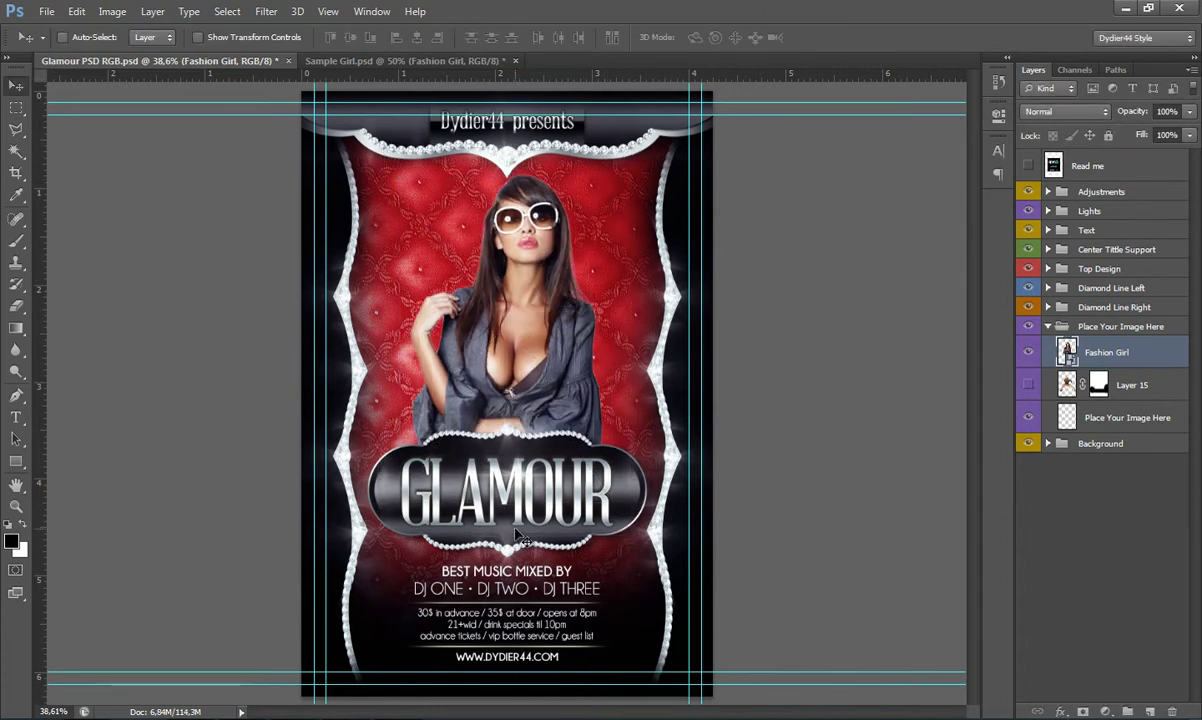
- Retype the GLAMOUR title as FASHION
{"action": "key", "text": "t"}
{"action": "left_click", "coordinate": [608, 492]}
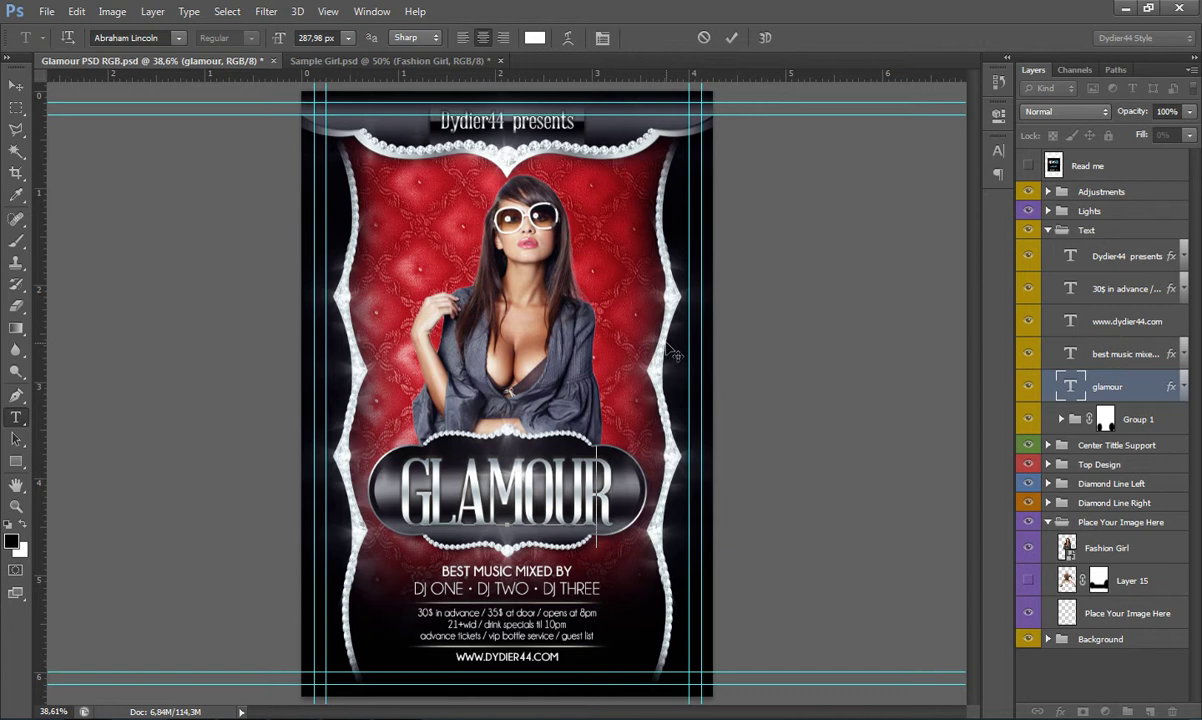
{"action": "key", "text": "BackSpace"}
{"action": "key", "text": "BackSpace"}
{"action": "key", "text": "BackSpace"}
{"action": "key", "text": "BackSpace"}
{"action": "type", "text": "FASHION"}
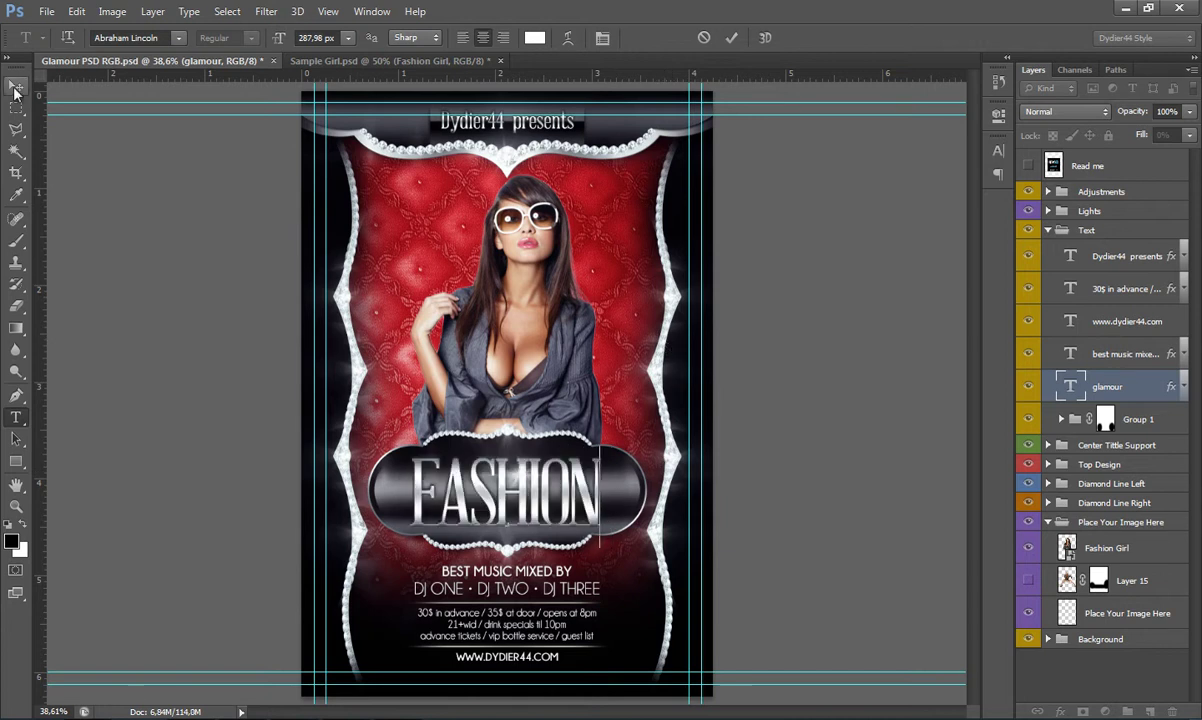
{"action": "left_click", "coordinate": [15, 88]}
- Hide Fashion Girl, drag in the leather-jacket brunette from Sample Girl.psd, and collapse the groups
{"action": "left_click", "coordinate": [1029, 548]}
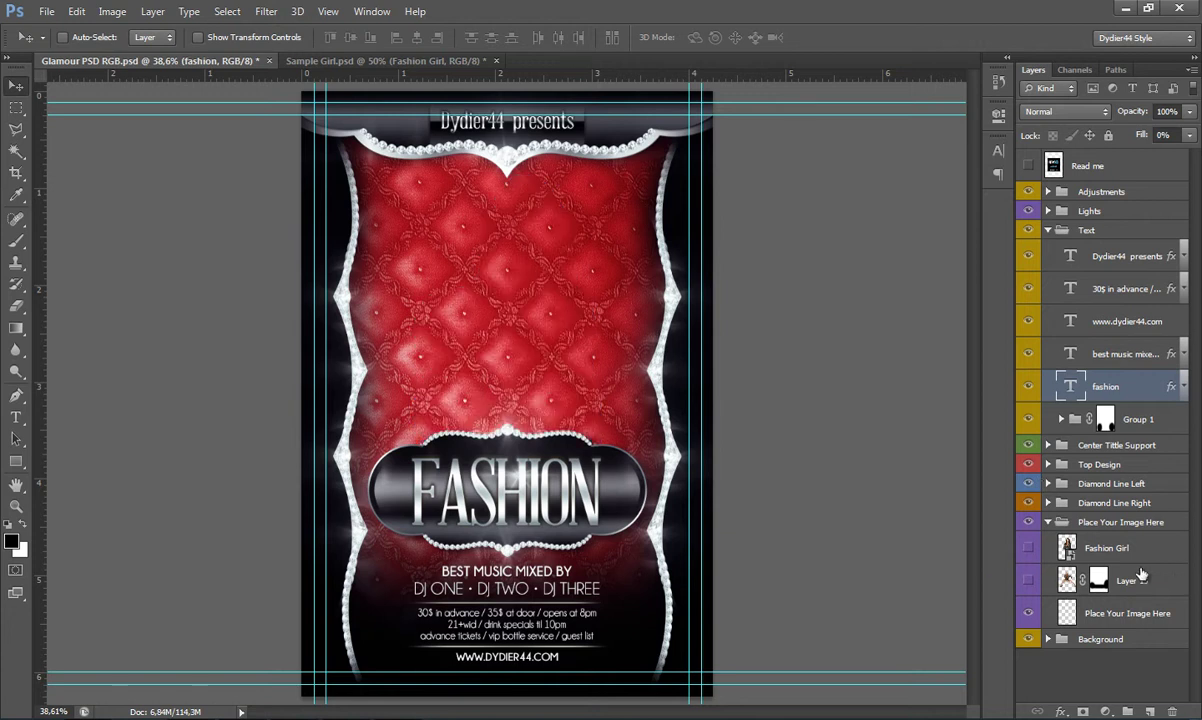
{"action": "left_click", "coordinate": [1105, 548]}
{"action": "left_click", "coordinate": [385, 60]}
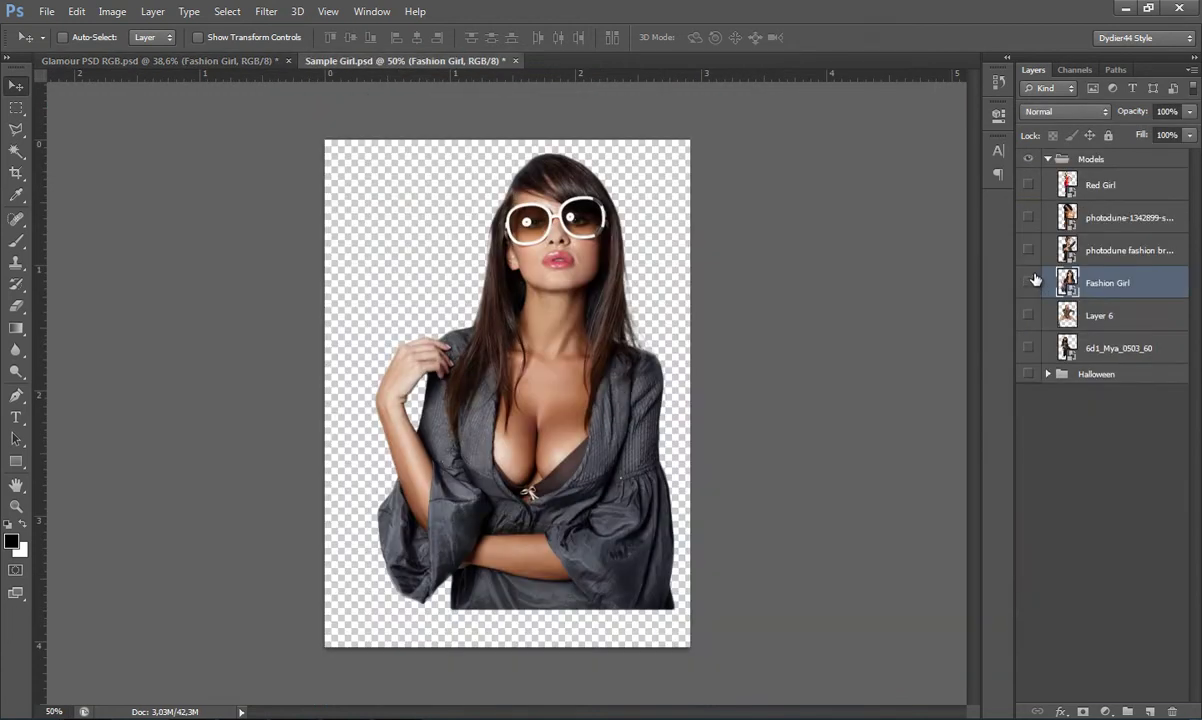
{"action": "left_click", "coordinate": [1029, 282]}
{"action": "left_click", "coordinate": [1029, 250]}
{"action": "left_click", "coordinate": [1105, 250]}
{"action": "mouse_move", "coordinate": [490, 300]}
{"action": "left_mouse_down"}
{"action": "mouse_move", "coordinate": [507, 282]}
{"action": "mouse_move", "coordinate": [470, 252]}
{"action": "mouse_move", "coordinate": [501, 238]}
{"action": "left_mouse_up"}
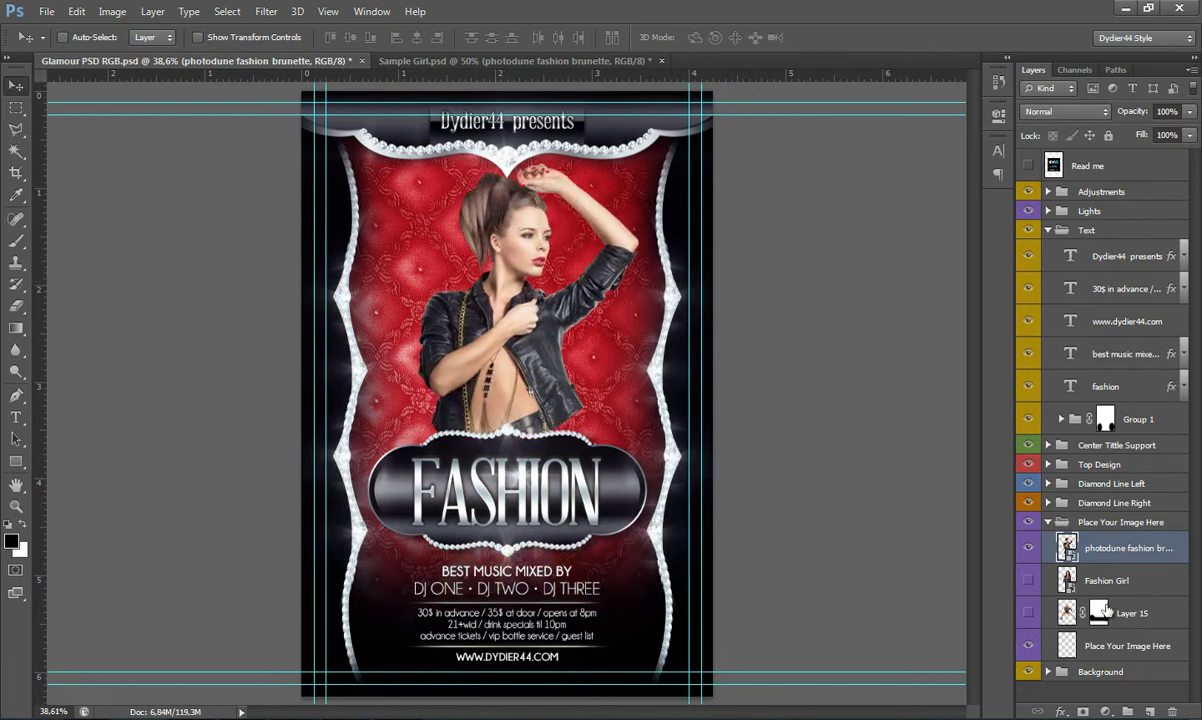
{"action": "left_click", "coordinate": [1048, 522]}
{"action": "left_click", "coordinate": [1048, 230]}
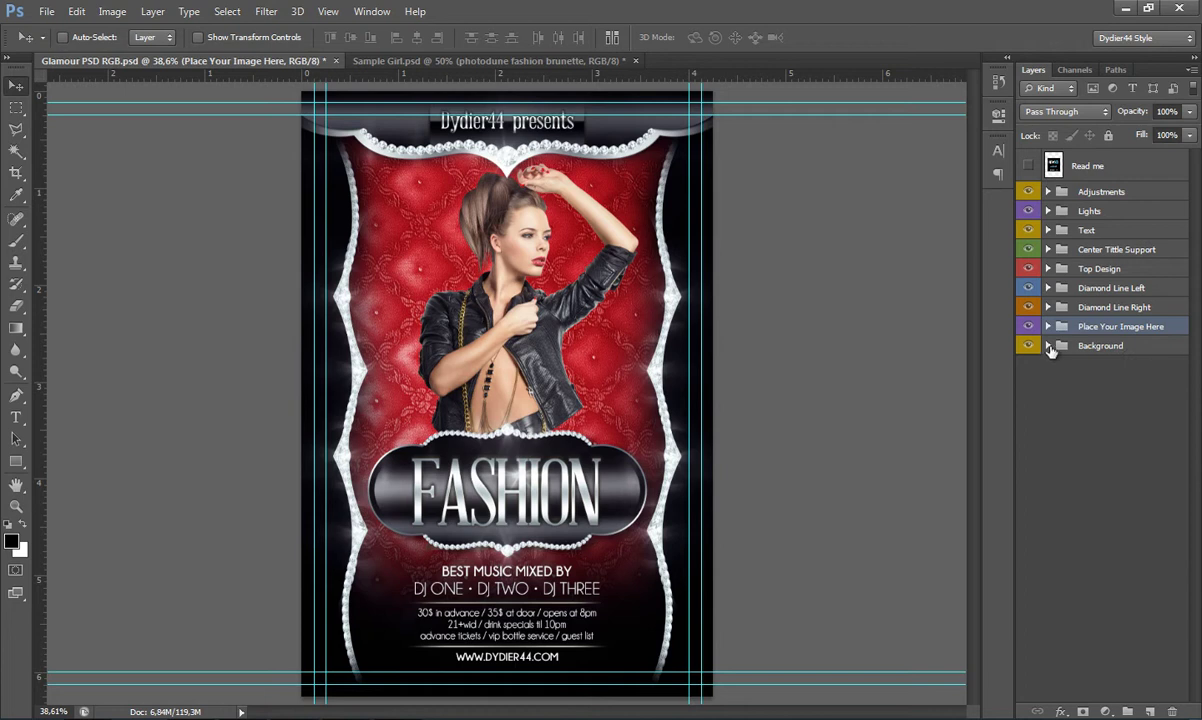
{"action": "left_click", "coordinate": [1048, 346]}
{"action": "left_click", "coordinate": [1127, 372]}
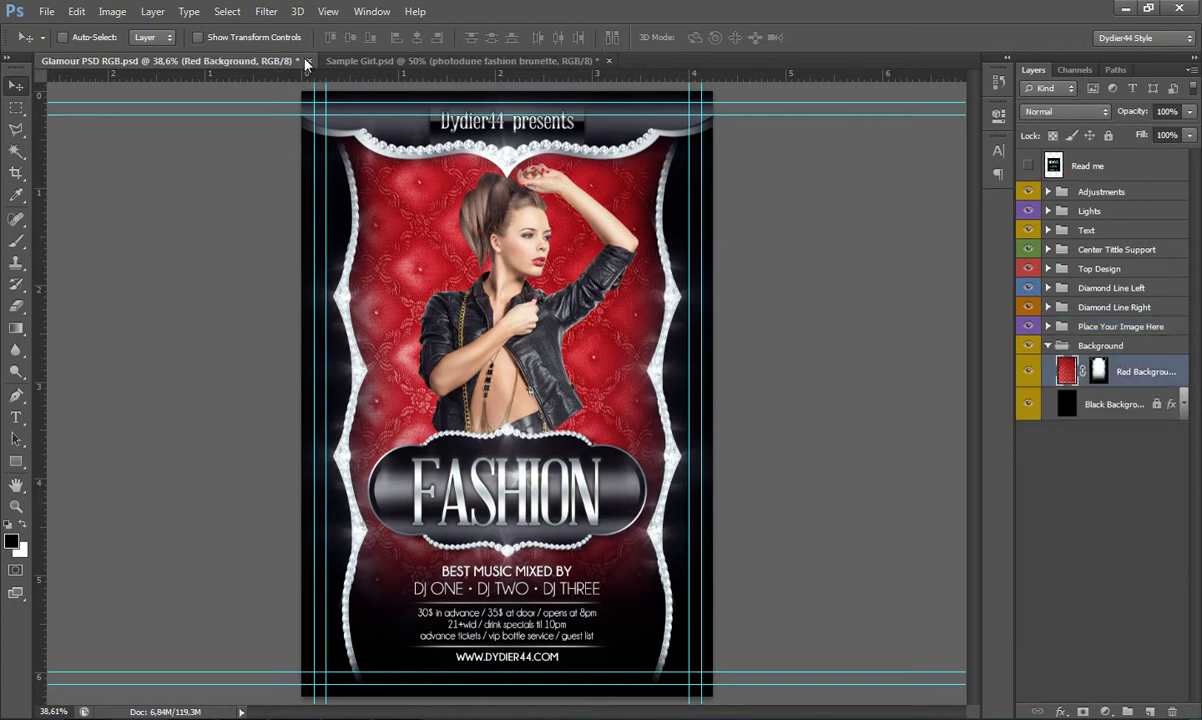
{"action": "left_click", "coordinate": [112, 11]}
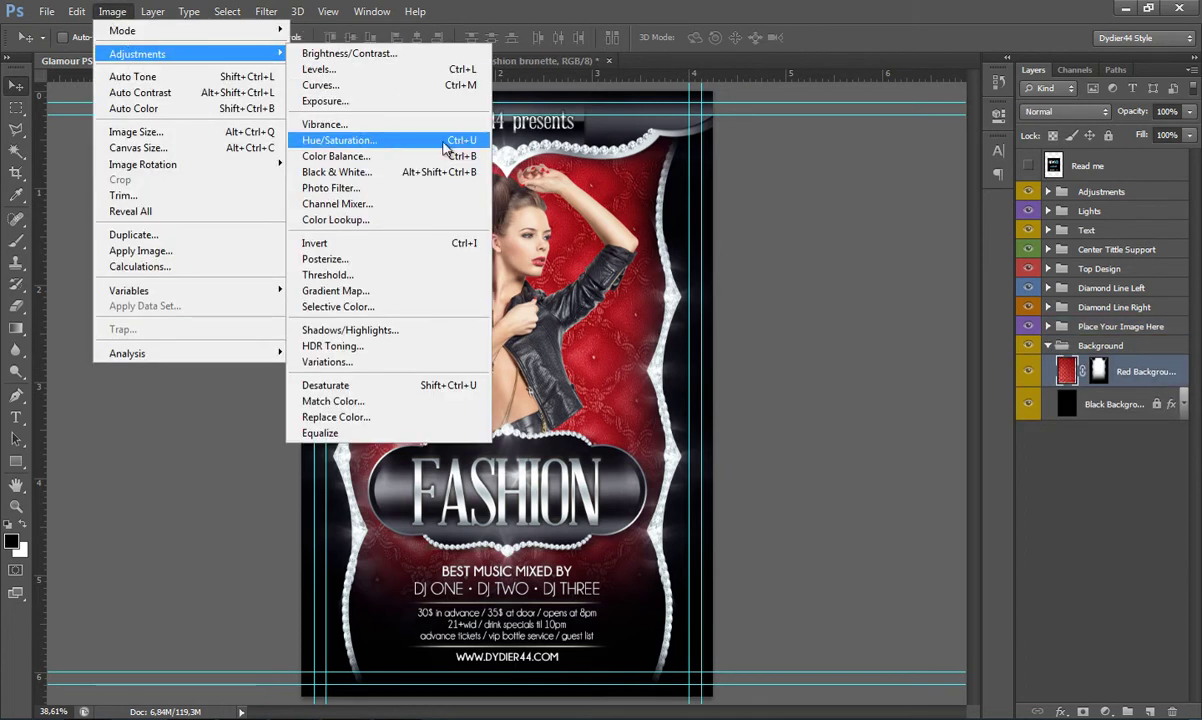
{"action": "left_click", "coordinate": [444, 143]}
{"action": "double_click", "coordinate": [948, 241]}
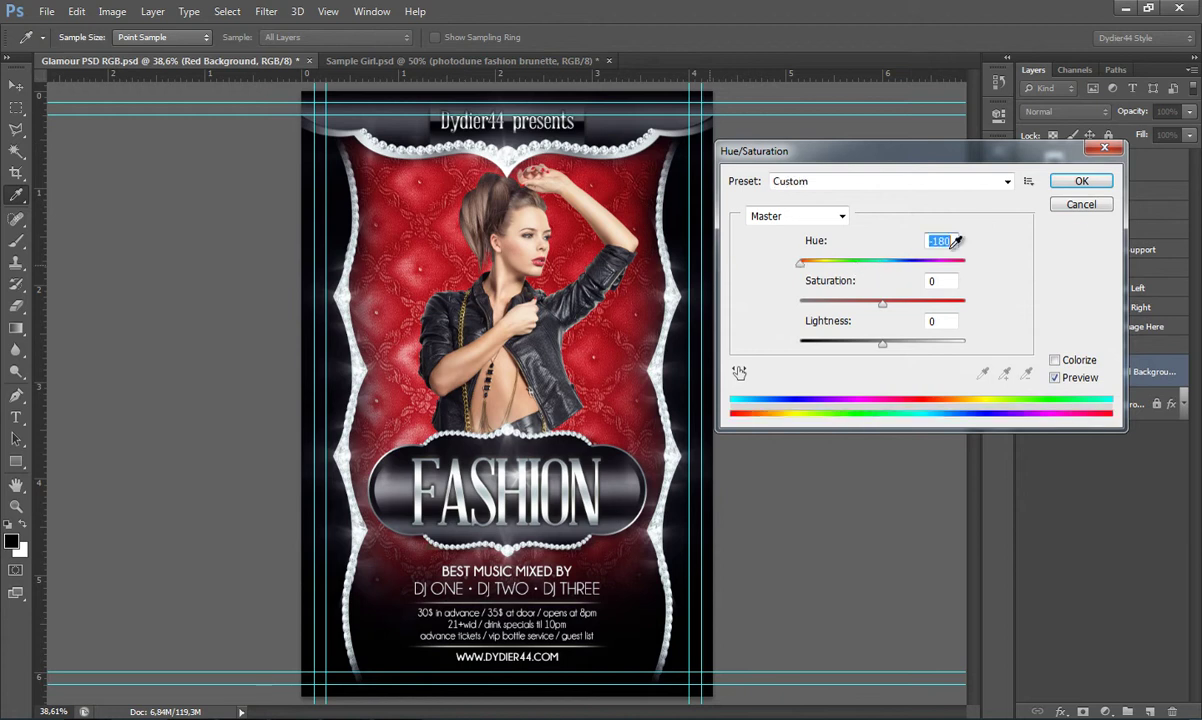
{"action": "type", "text": "-180"}
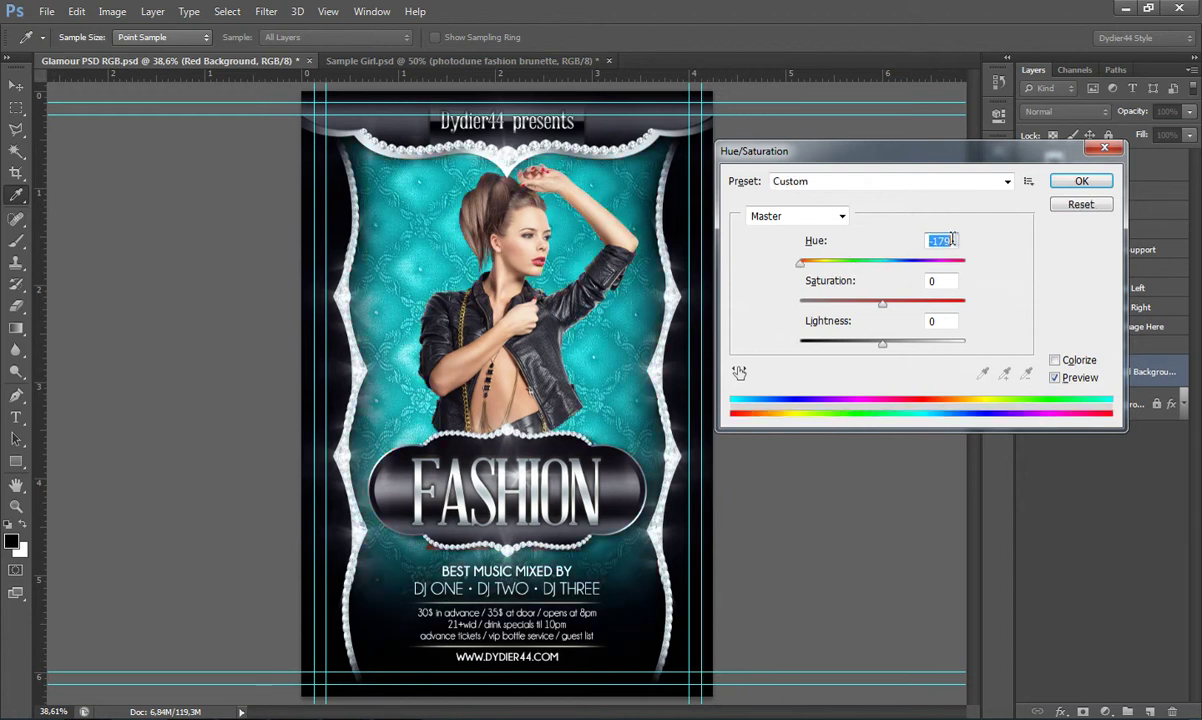
{"action": "key", "text": "shift+Up"}
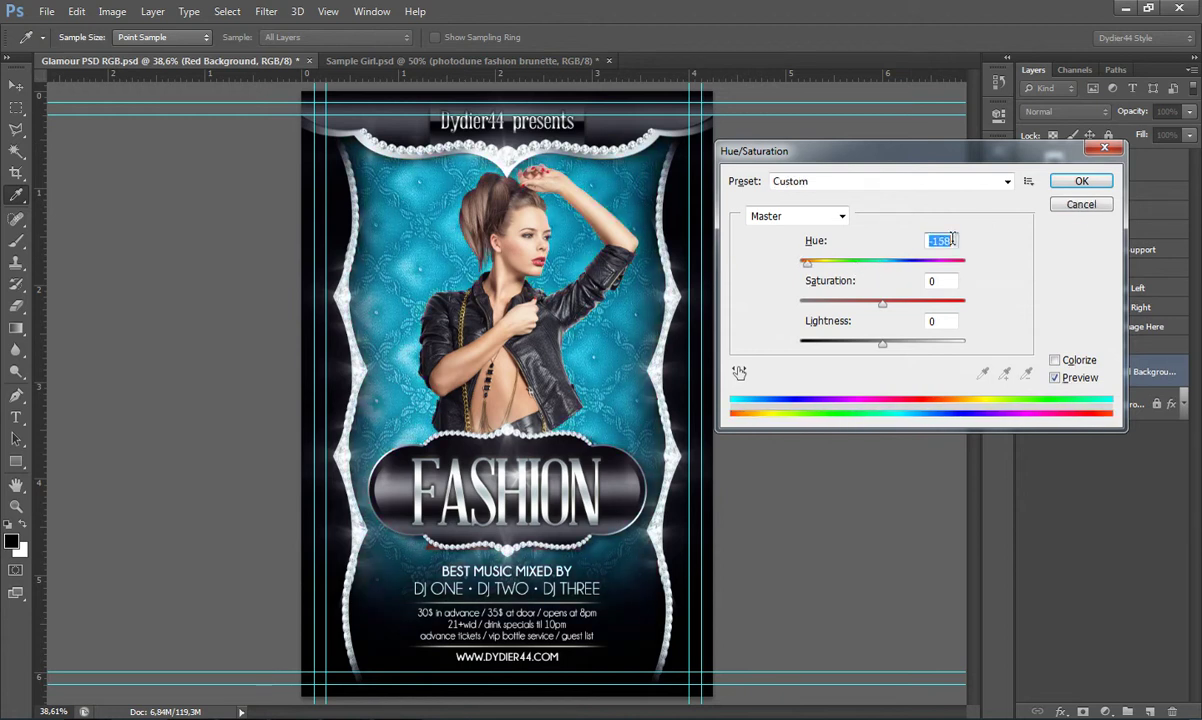
{"action": "key", "text": "shift+Up"}
{"action": "key", "text": "shift+Up"}
{"action": "key", "text": "shift+Up"}
{"action": "key", "text": "shift+Up"}
{"action": "key", "text": "shift+Up"}
{"action": "key", "text": "shift+Up"}
{"action": "key", "text": "shift+Up"}
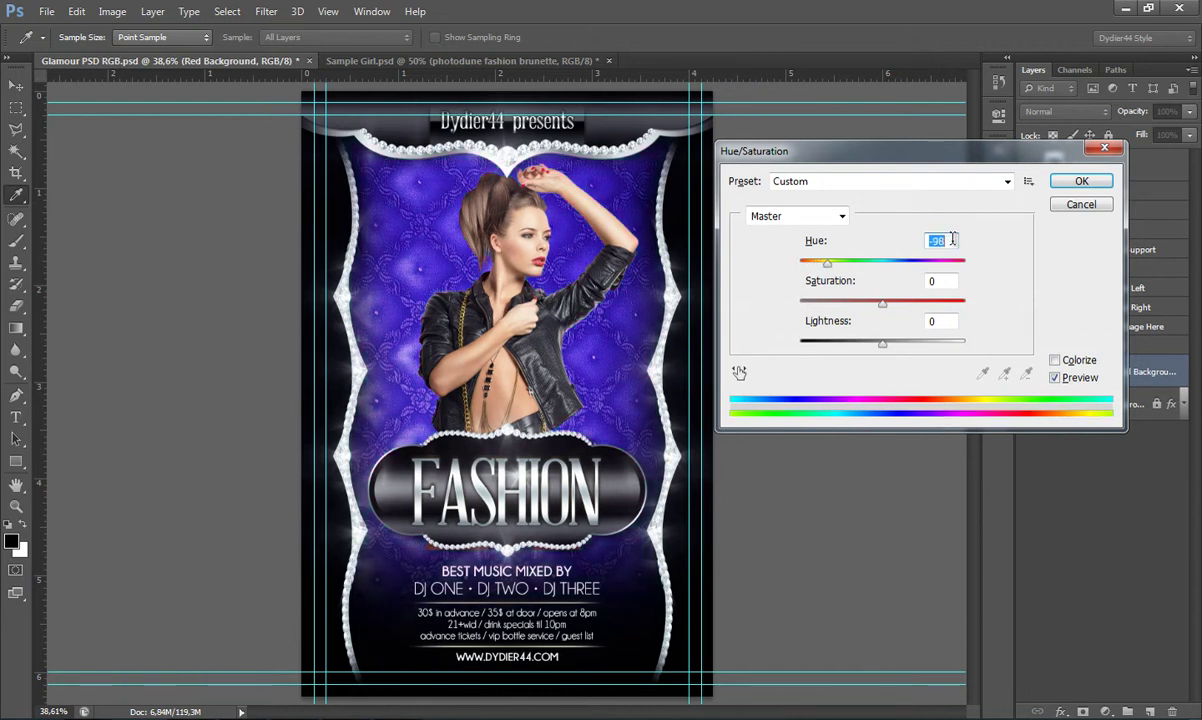
{"action": "key", "text": "shift+Up"}
{"action": "key", "text": "shift+Up"}
{"action": "key", "text": "shift+Up"}
{"action": "key", "text": "shift+Up"}
{"action": "key", "text": "shift+Up"}
{"action": "key", "text": "shift+Up"}
{"action": "key", "text": "shift+Up"}
{"action": "key", "text": "shift+Up"}
{"action": "key", "text": "shift+Up"}
{"action": "key", "text": "shift+Up"}
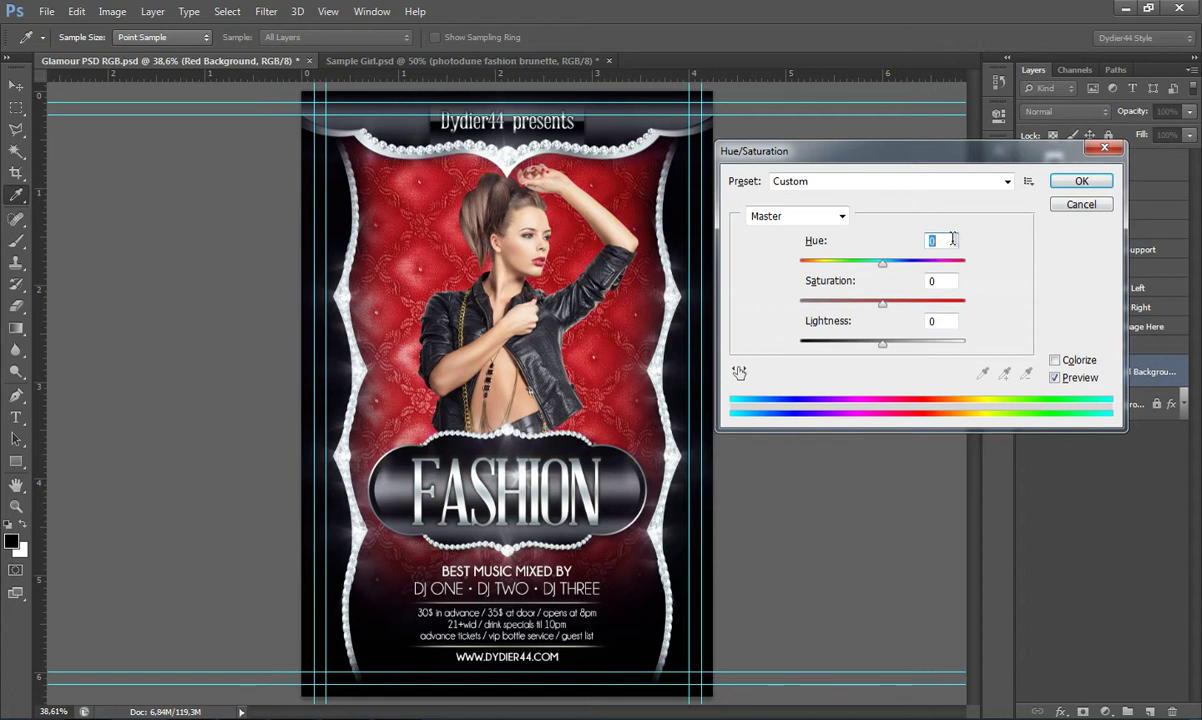
{"action": "key", "text": "shift+Up"}
{"action": "key", "text": "shift+Up"}
{"action": "key", "text": "shift+Up"}
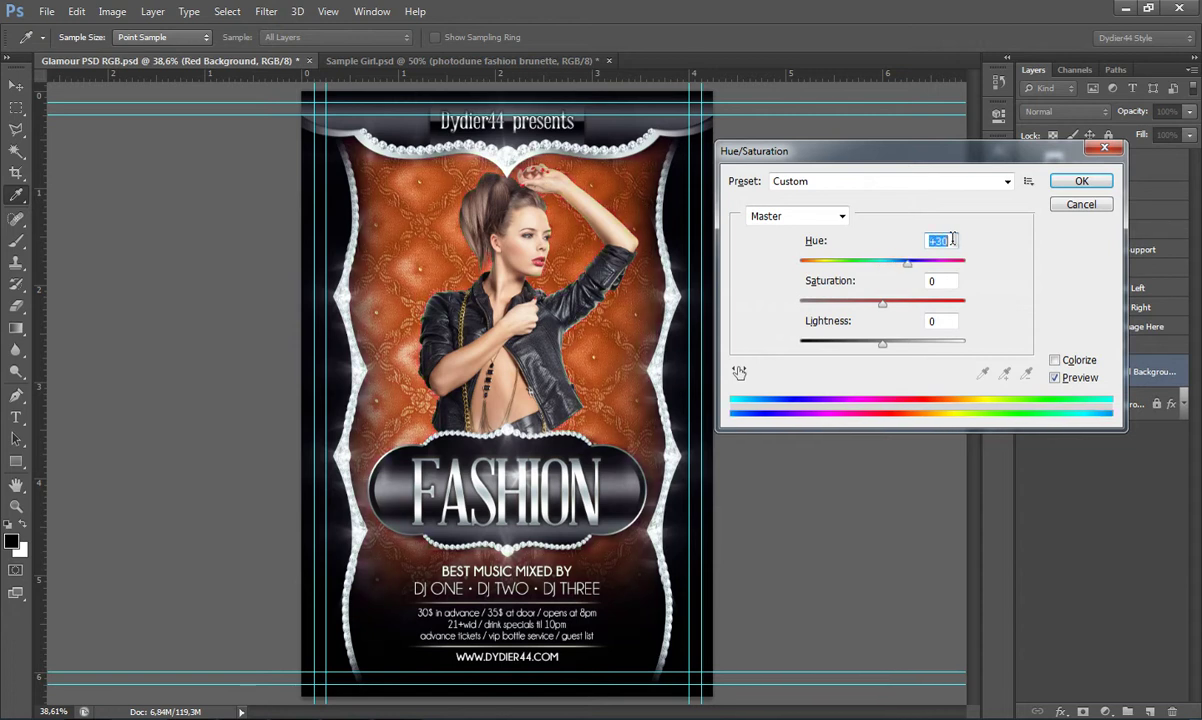
{"action": "key", "text": "shift+Up"}
{"action": "key", "text": "shift+Up"}
{"action": "key", "text": "shift+Up"}
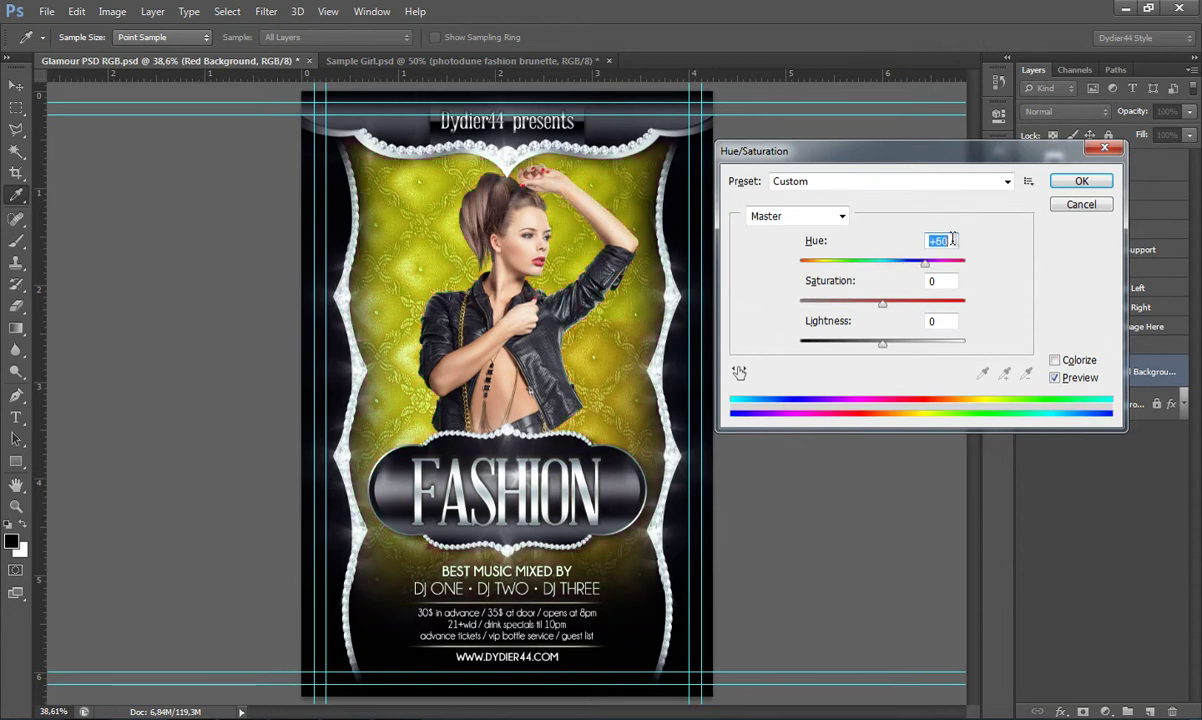
{"action": "key", "text": "shift+Up"}
{"action": "key", "text": "shift+Up"}
{"action": "key", "text": "shift+Up"}
{"action": "key", "text": "shift+Up"}
{"action": "key", "text": "shift+Up"}
{"action": "key", "text": "shift+Up"}
{"action": "key", "text": "shift+Up"}
{"action": "key", "text": "shift+Up"}
{"action": "key", "text": "shift+Up"}
{"action": "key", "text": "shift+Up"}
{"action": "key", "text": "shift+Up"}
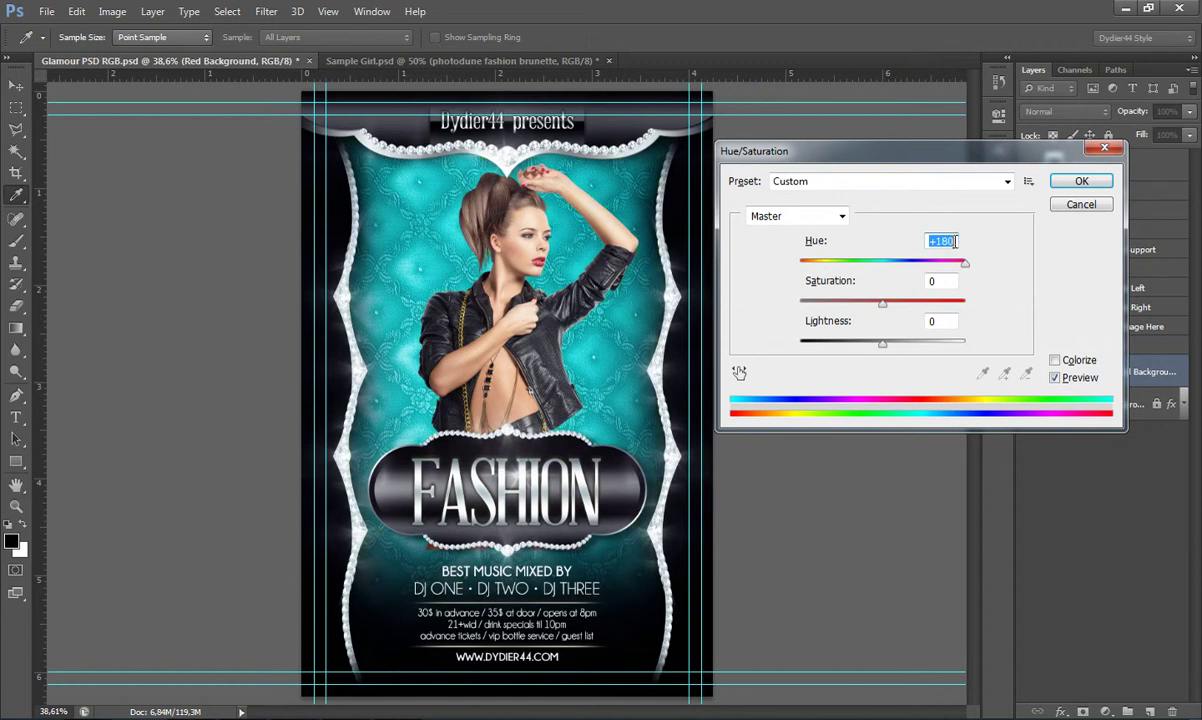
{"action": "left_click_drag", "start_coordinate": [882, 303], "coordinate": [740, 314]}
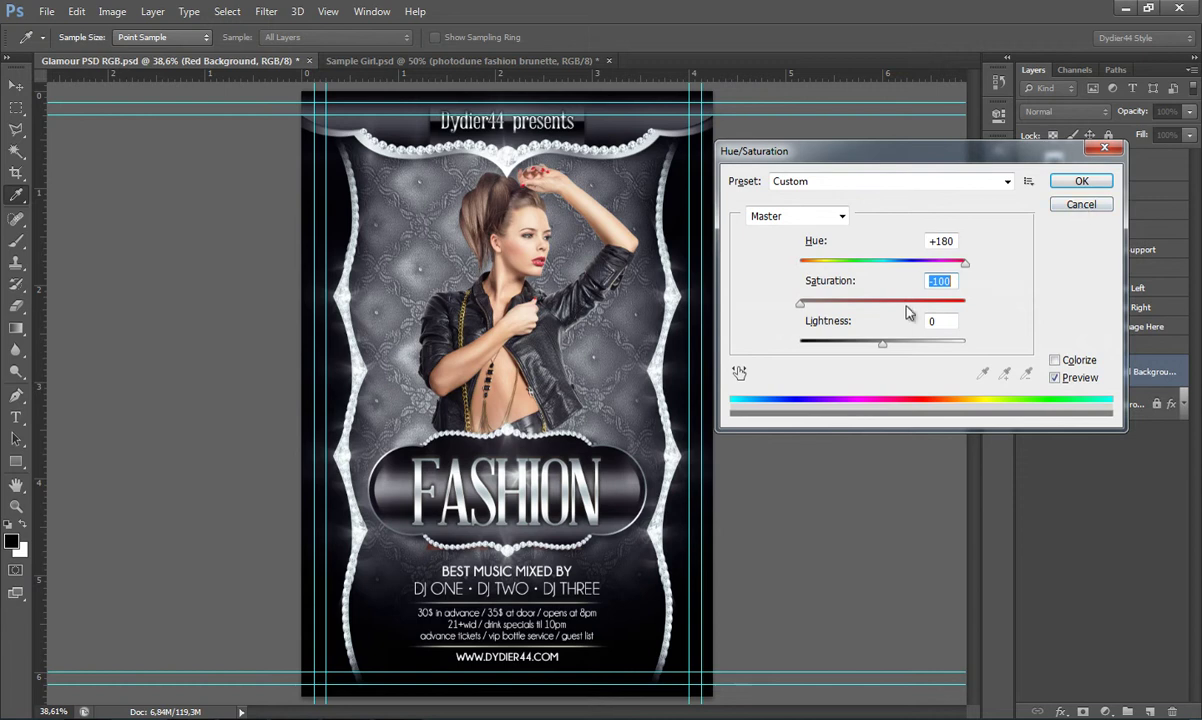
{"action": "type", "text": "0"}
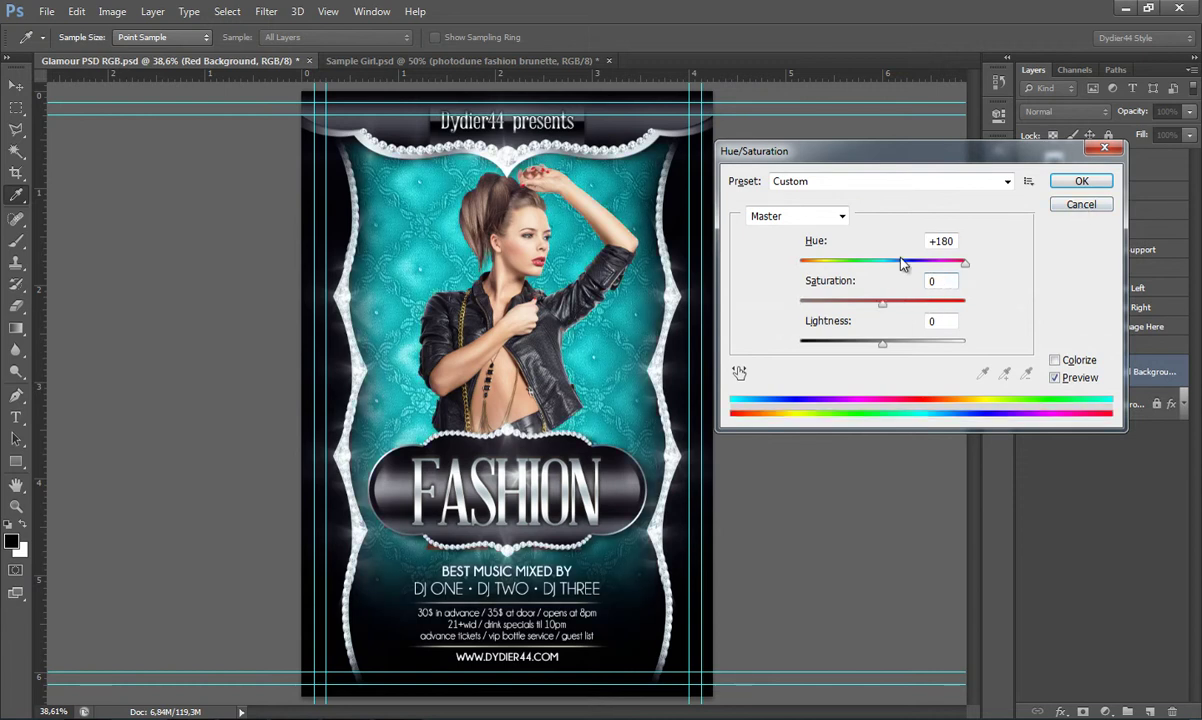
{"action": "left_click", "coordinate": [880, 263]}
{"action": "left_click", "coordinate": [1080, 204]}
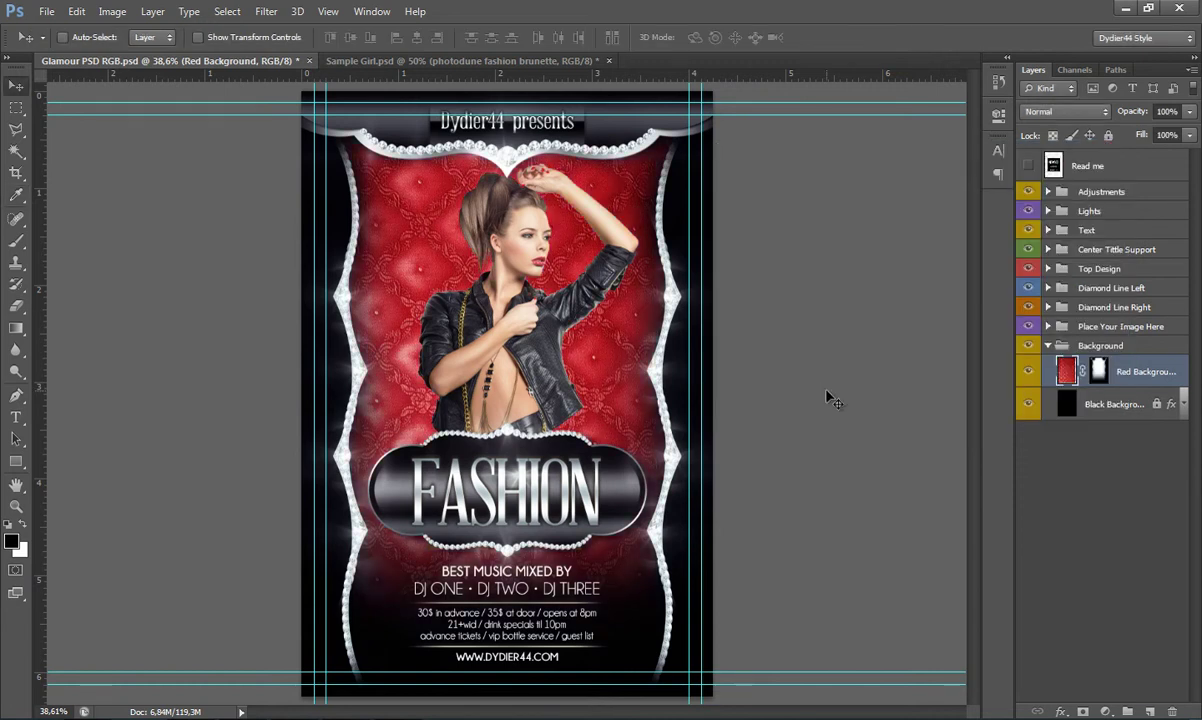
- At actual pixels, change the DJ names line to YOUR DEEJAYS HERE
{"action": "scroll", "coordinate": [520, 584], "scroll_direction": "up", "scroll_amount": 3}
{"action": "mouse_move", "coordinate": [300, 470]}
{"action": "left_mouse_down"}
{"action": "mouse_move", "coordinate": [402, 378]}
{"action": "mouse_move", "coordinate": [182, 304]}
{"action": "left_mouse_up"}
{"action": "right_click", "coordinate": [585, 450]}
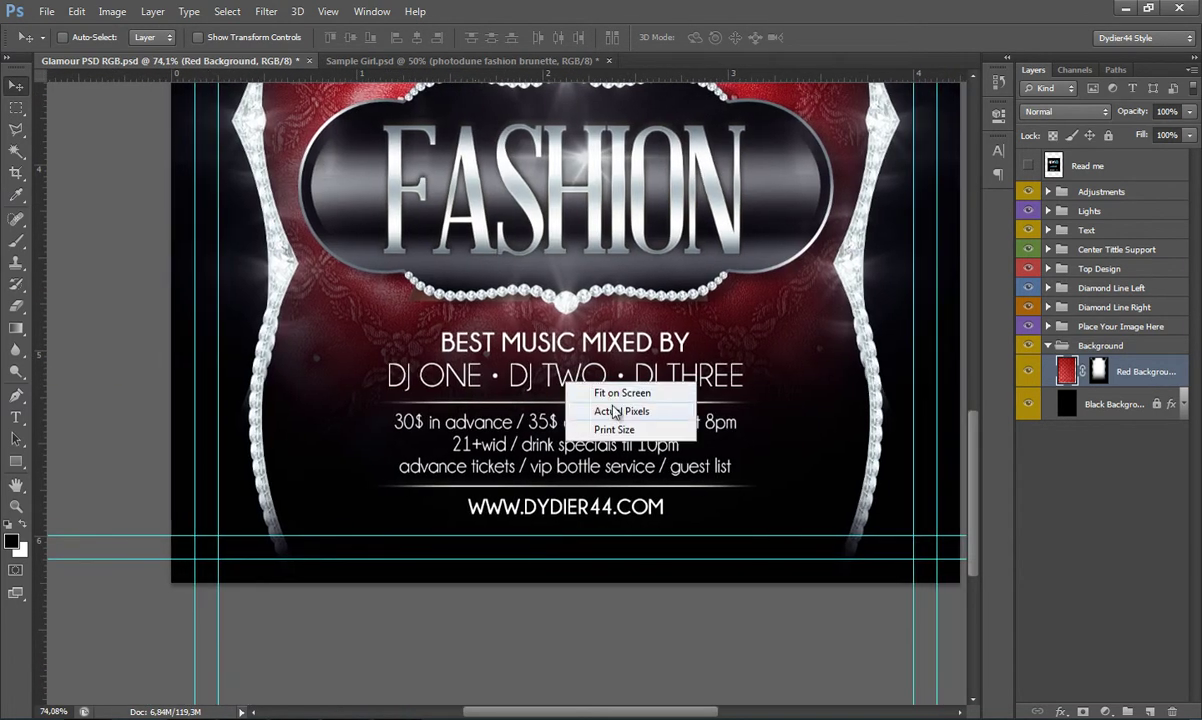
{"action": "left_click", "coordinate": [614, 486]}
{"action": "double_click", "coordinate": [560, 370]}
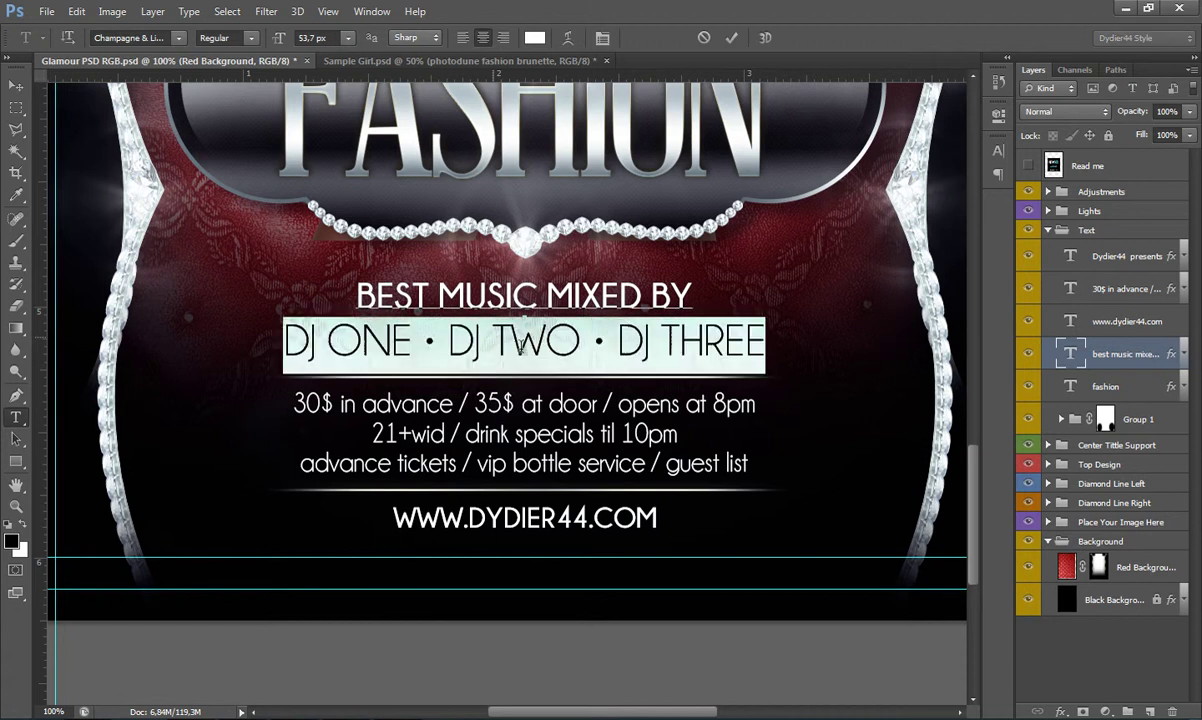
{"action": "type", "text": "YOUR DEEJAYS HERE"}
{"action": "left_click", "coordinate": [15, 85]}
{"action": "key", "text": "t"}
{"action": "left_click_drag", "start_coordinate": [590, 517], "coordinate": [474, 521]}
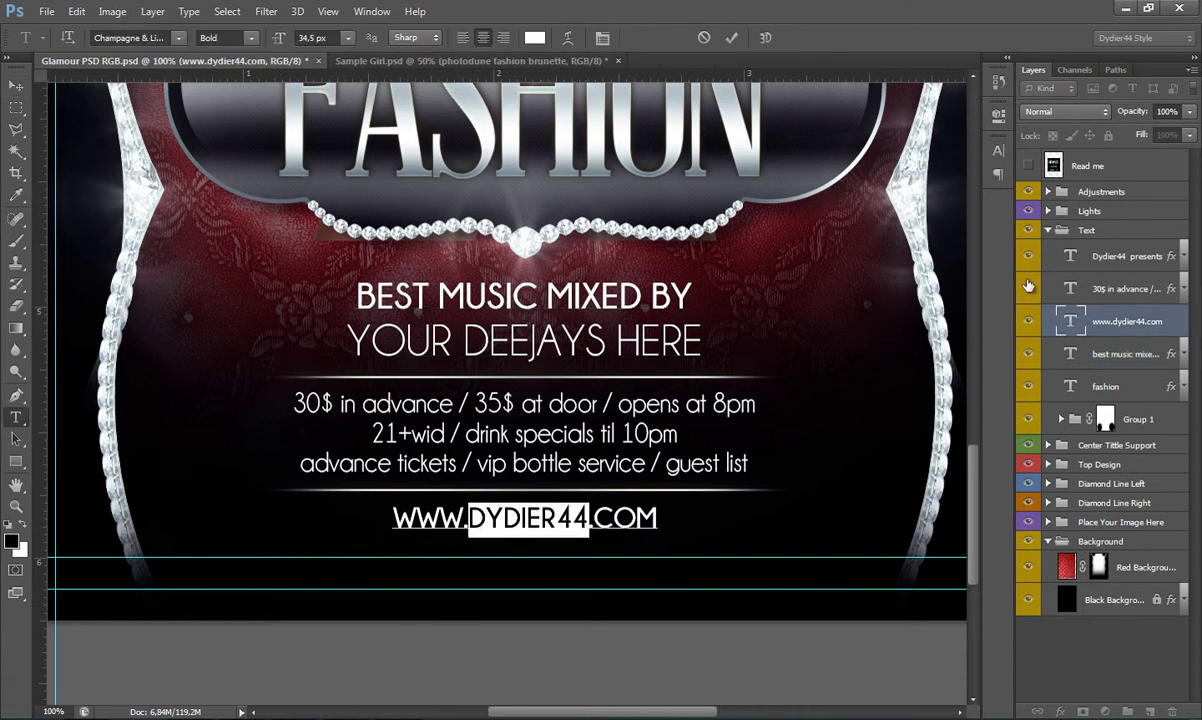
{"action": "type", "text": "YOURWEBSI"}
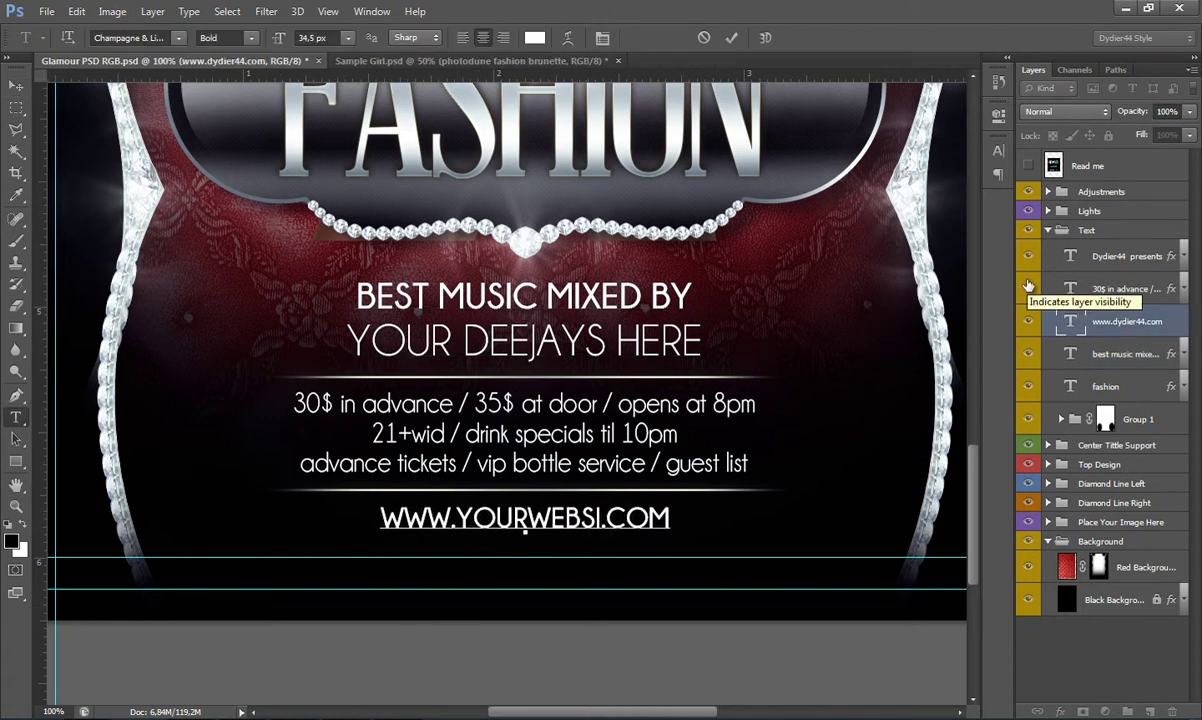
{"action": "type", "text": "TE"}
{"action": "left_click", "coordinate": [15, 85]}
{"action": "right_click", "coordinate": [510, 264]}
{"action": "left_click", "coordinate": [545, 271]}
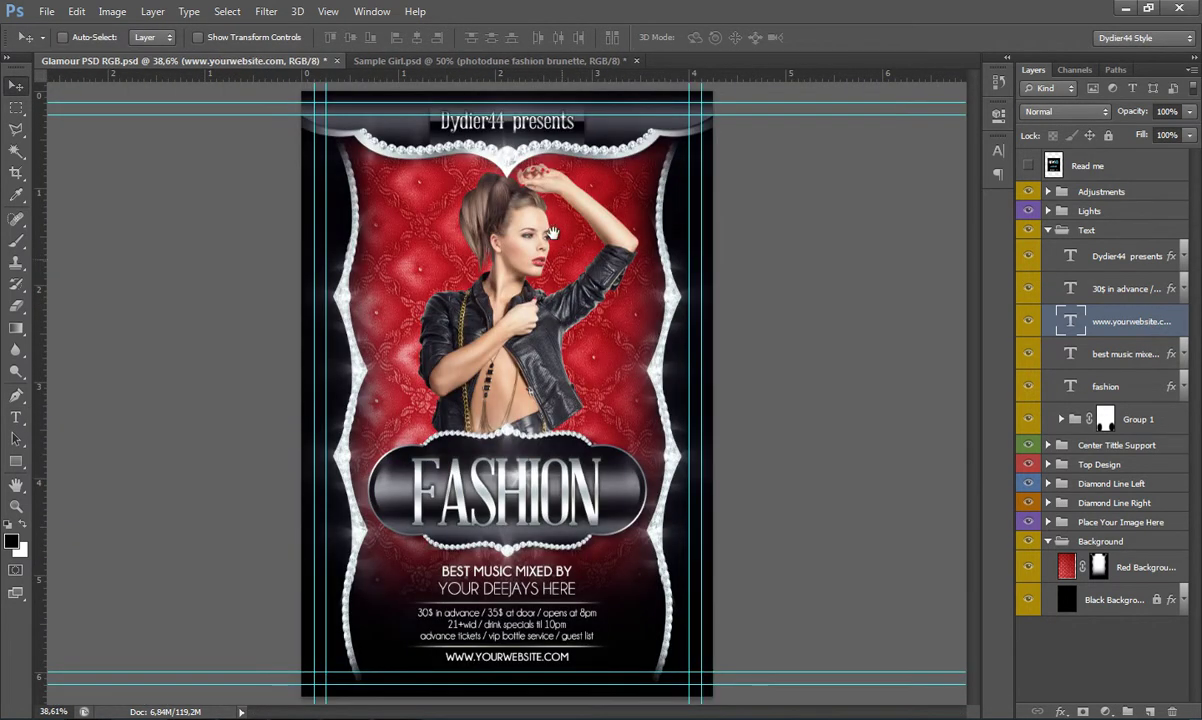
- Replace the Dydier44 presents heading with 'night club'
{"action": "scroll", "coordinate": [516, 120], "scroll_direction": "up", "scroll_amount": 3}
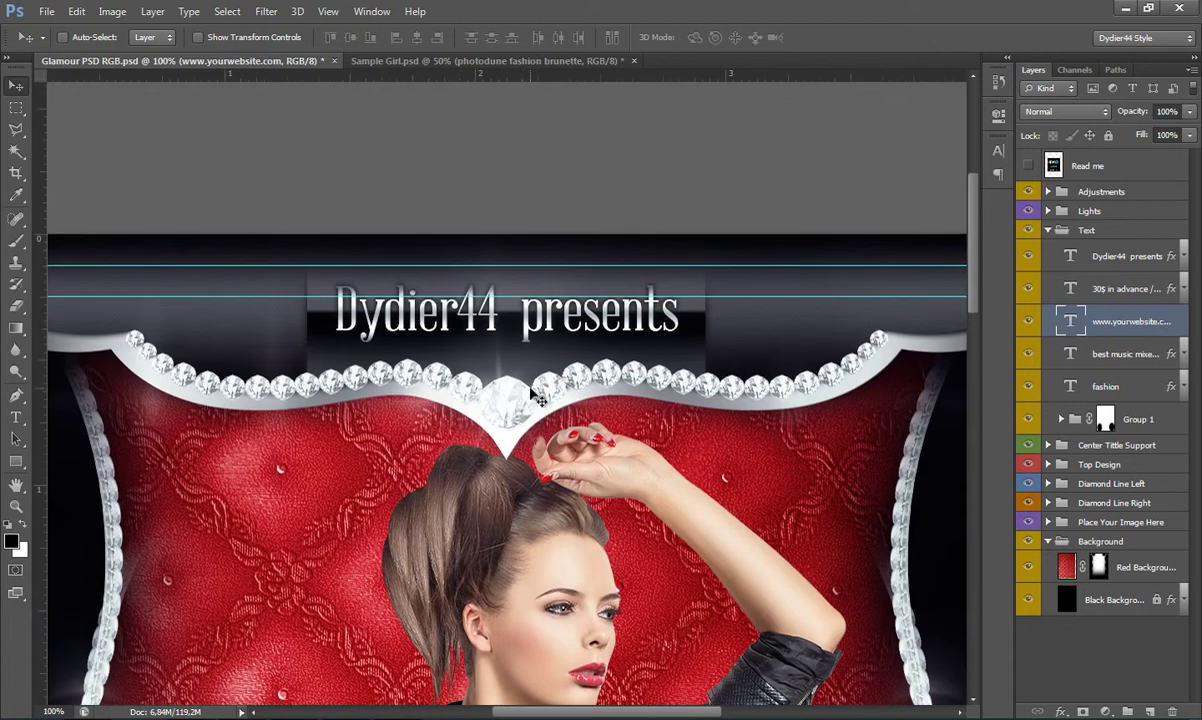
{"action": "key", "text": "t"}
{"action": "left_click", "coordinate": [540, 327]}
{"action": "double_click", "coordinate": [540, 327]}
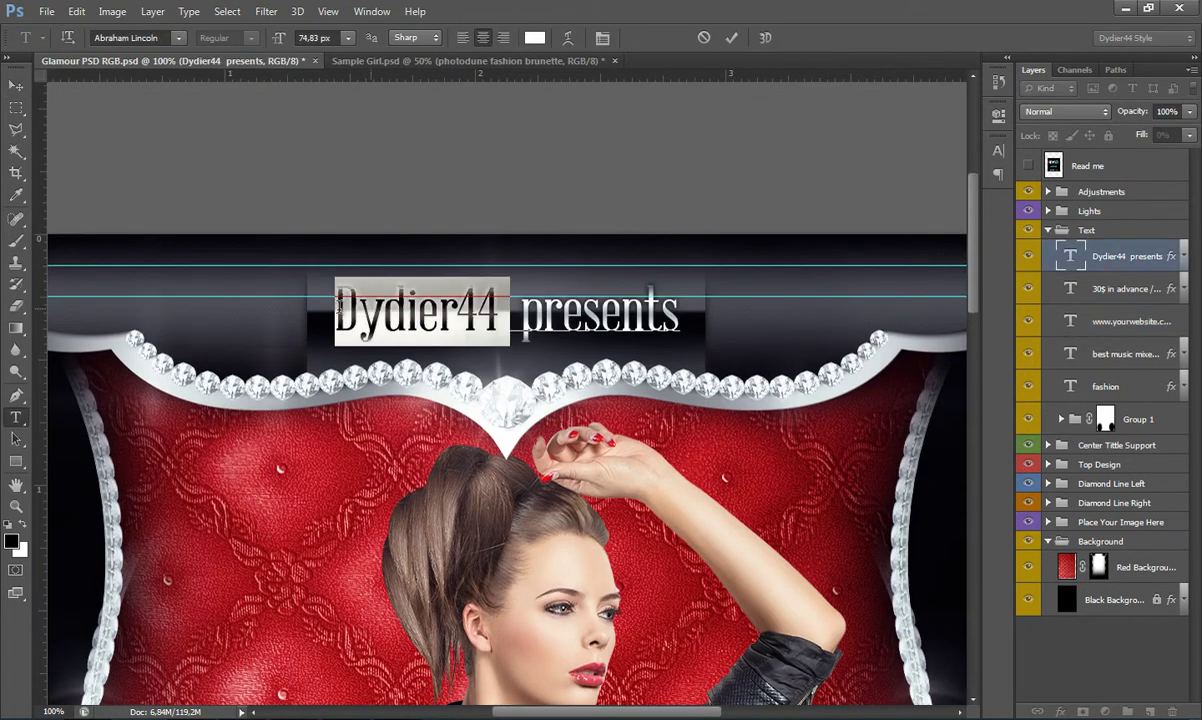
{"action": "triple_click", "coordinate": [443, 308]}
{"action": "type", "text": "night club"}
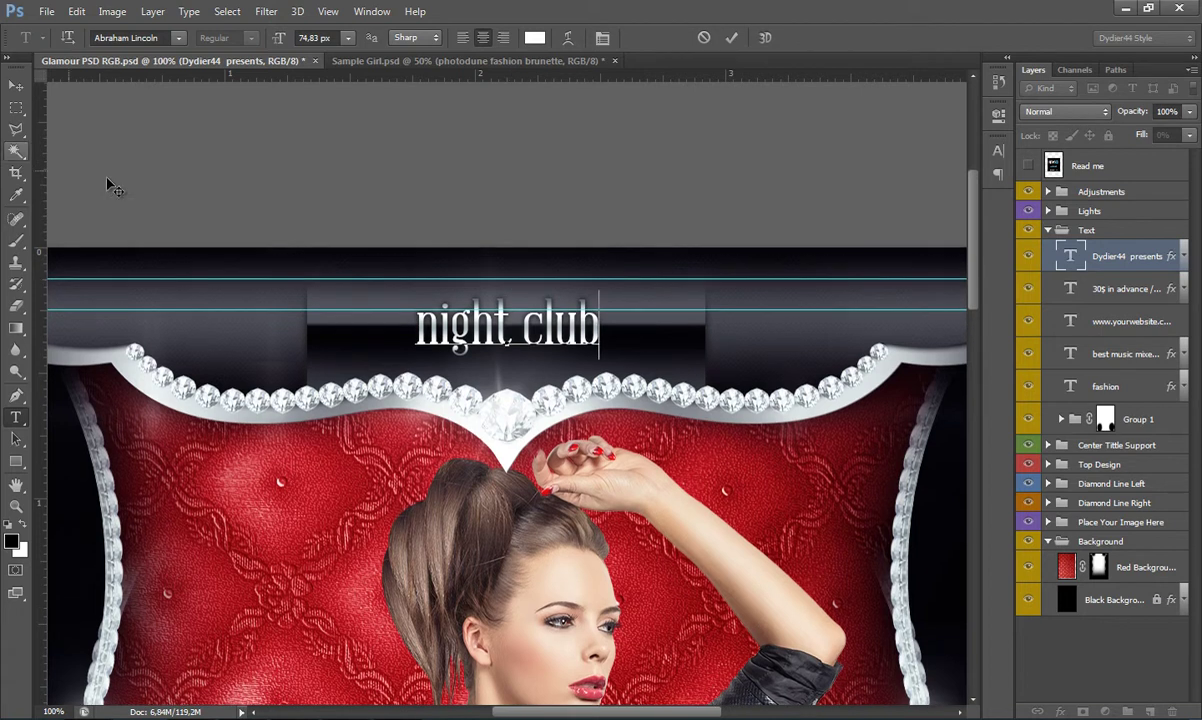
{"action": "left_click", "coordinate": [18, 87]}
- Change the FASHION title back to GLAMOUR
{"action": "scroll", "coordinate": [601, 336], "scroll_direction": "down", "scroll_amount": 2}
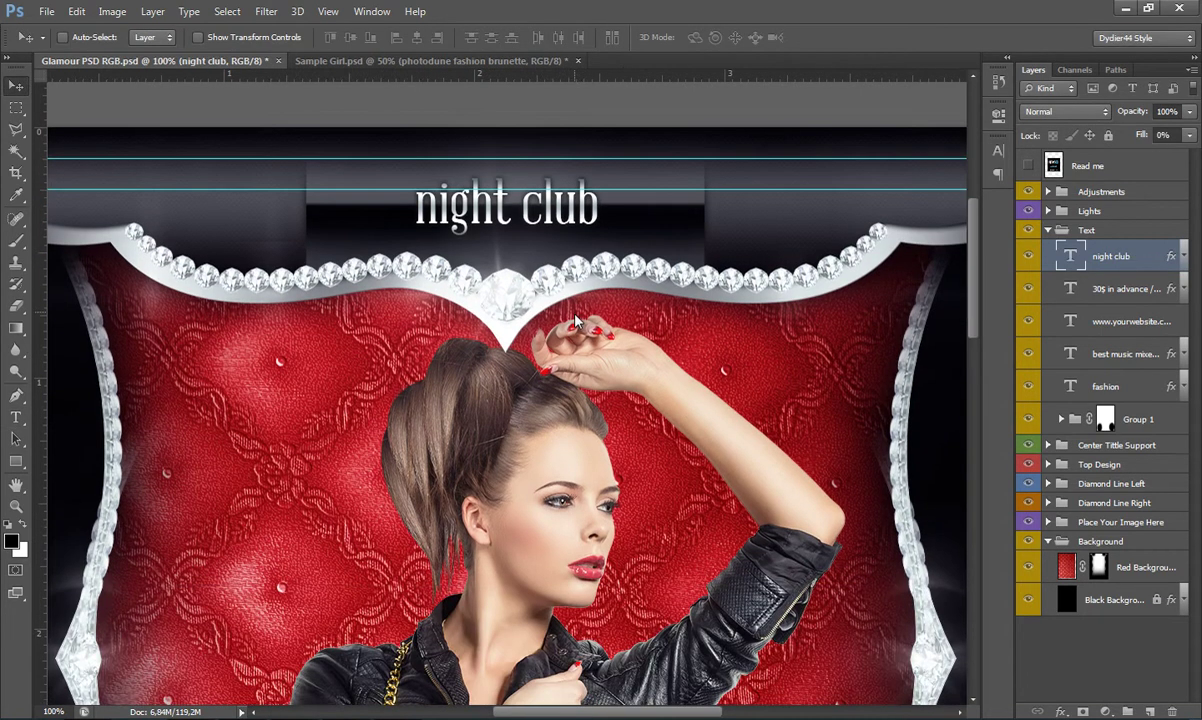
{"action": "scroll", "coordinate": [620, 315], "scroll_direction": "down", "scroll_amount": 2}
{"action": "scroll", "coordinate": [631, 301], "scroll_direction": "down", "scroll_amount": 2}
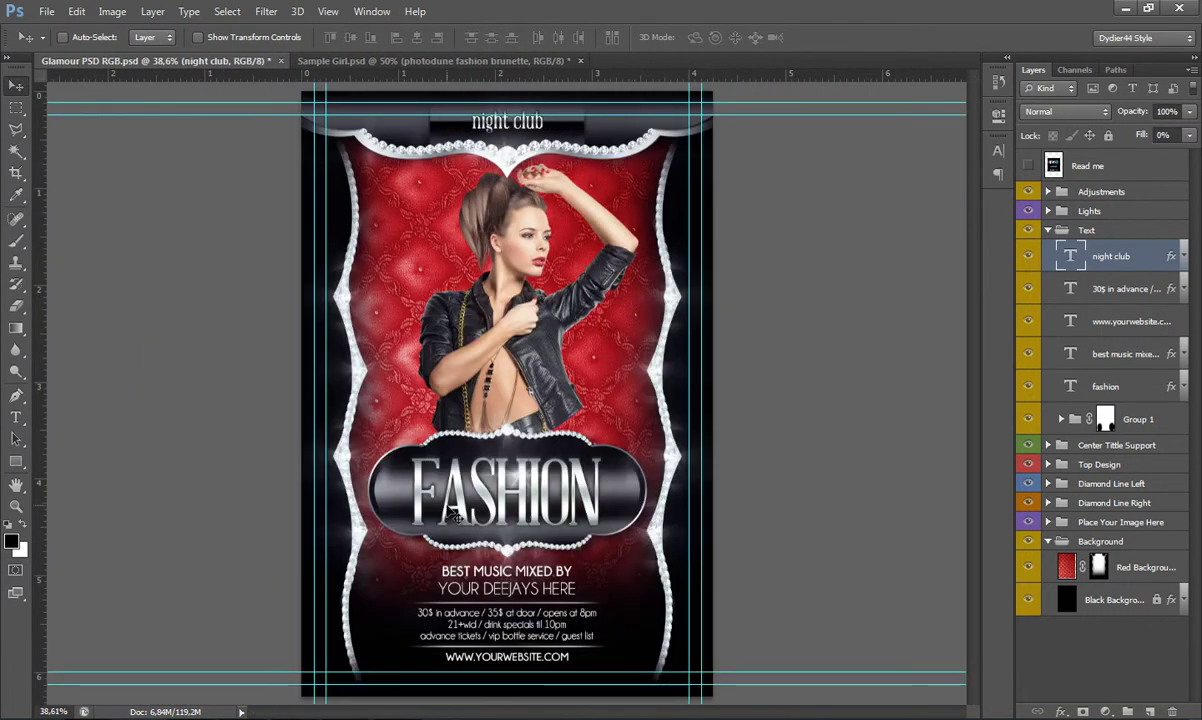
{"action": "key", "text": "t"}
{"action": "double_click", "coordinate": [556, 468]}
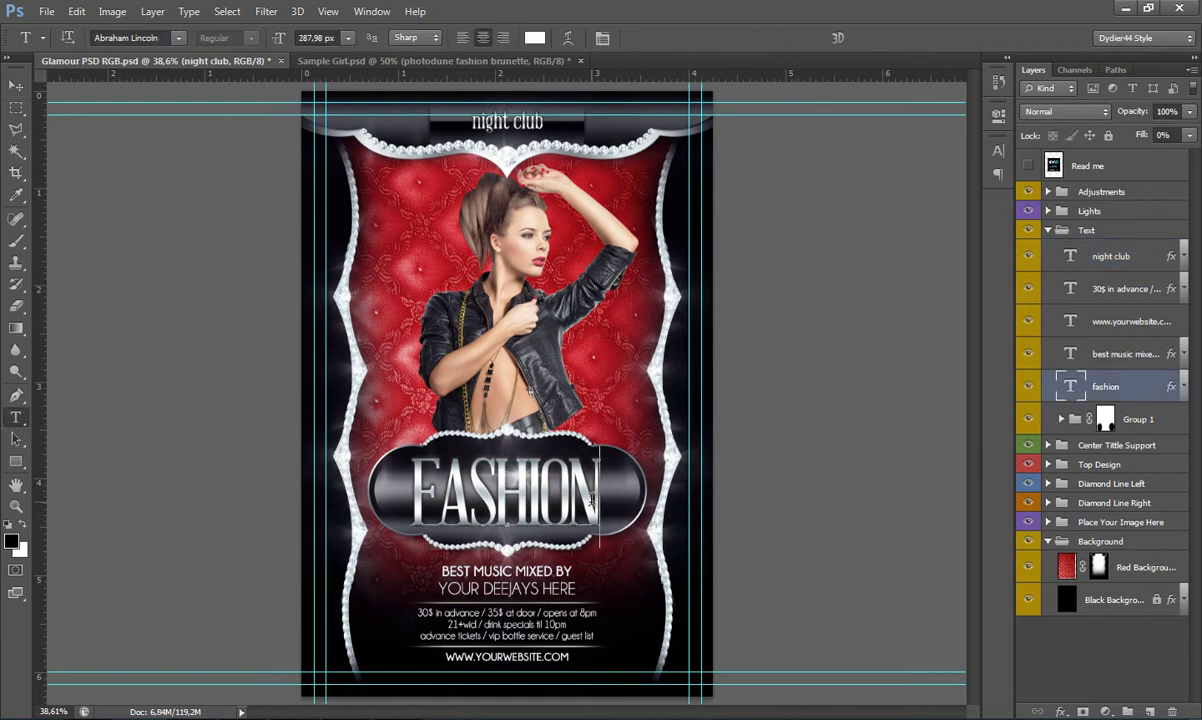
{"action": "type", "text": "GLA"}
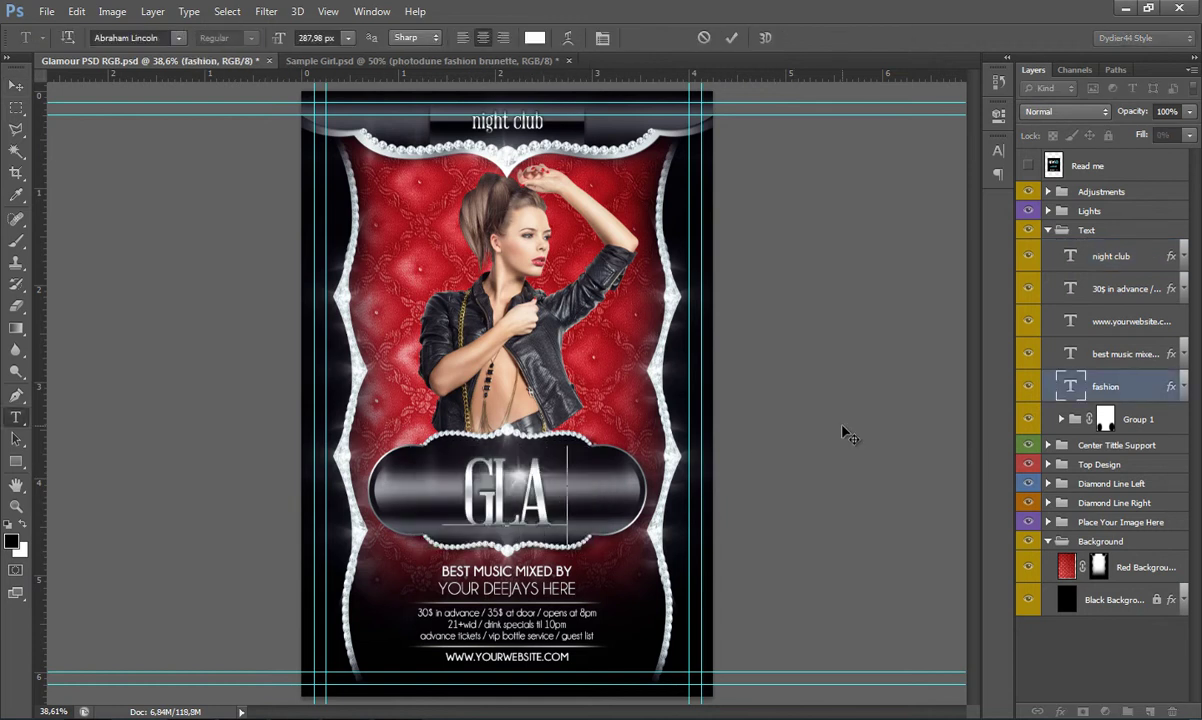
{"action": "type", "text": "MOUR"}
{"action": "left_click", "coordinate": [16, 85]}
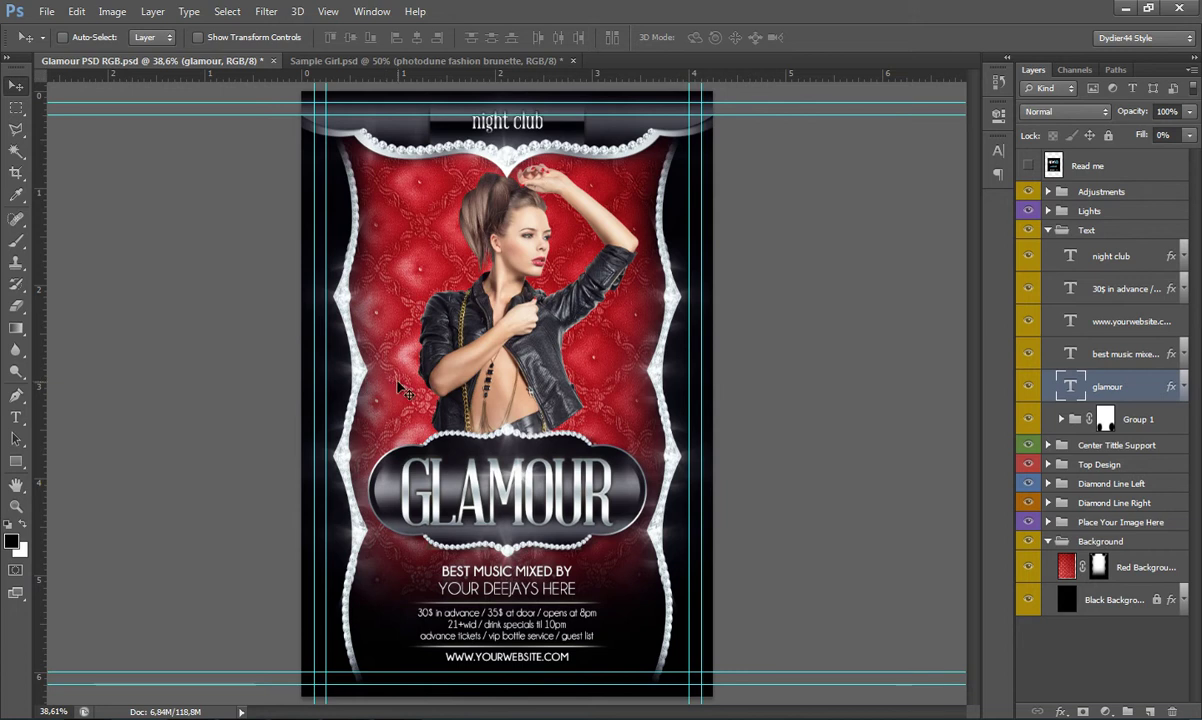
- Revert to the original History snapshot and show only the red quilted Background
{"action": "left_click", "coordinate": [1048, 229]}
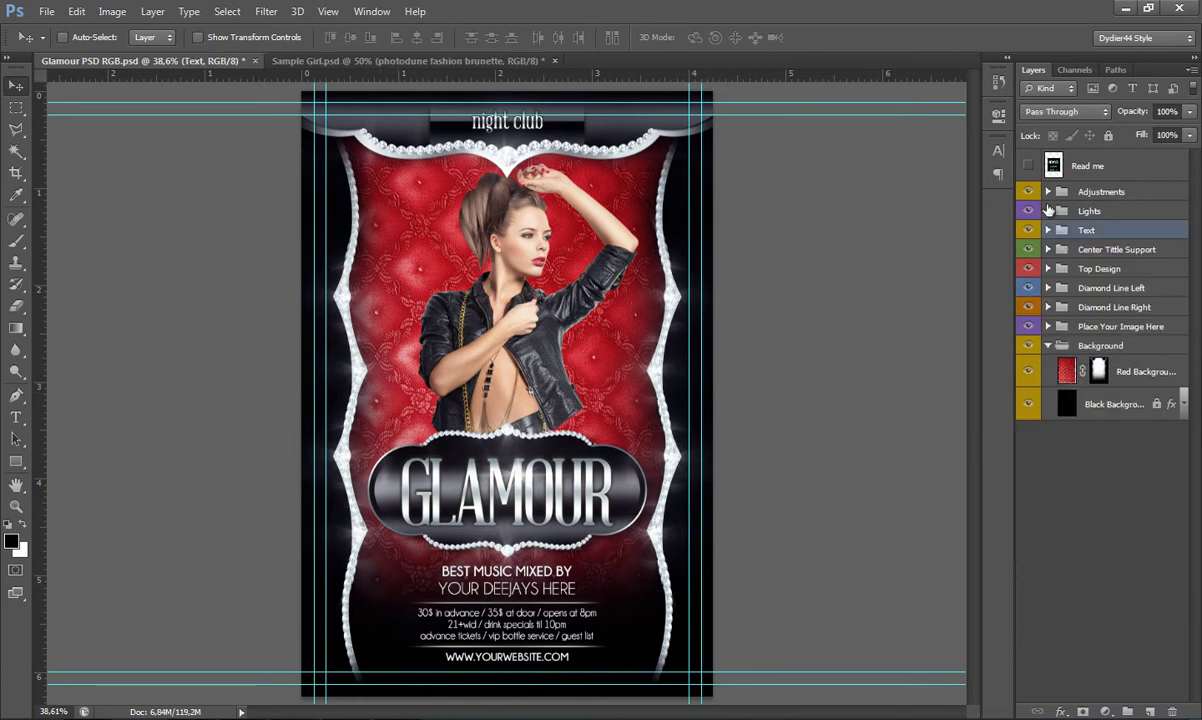
{"action": "left_click", "coordinate": [1048, 345]}
{"action": "left_click", "coordinate": [998, 82]}
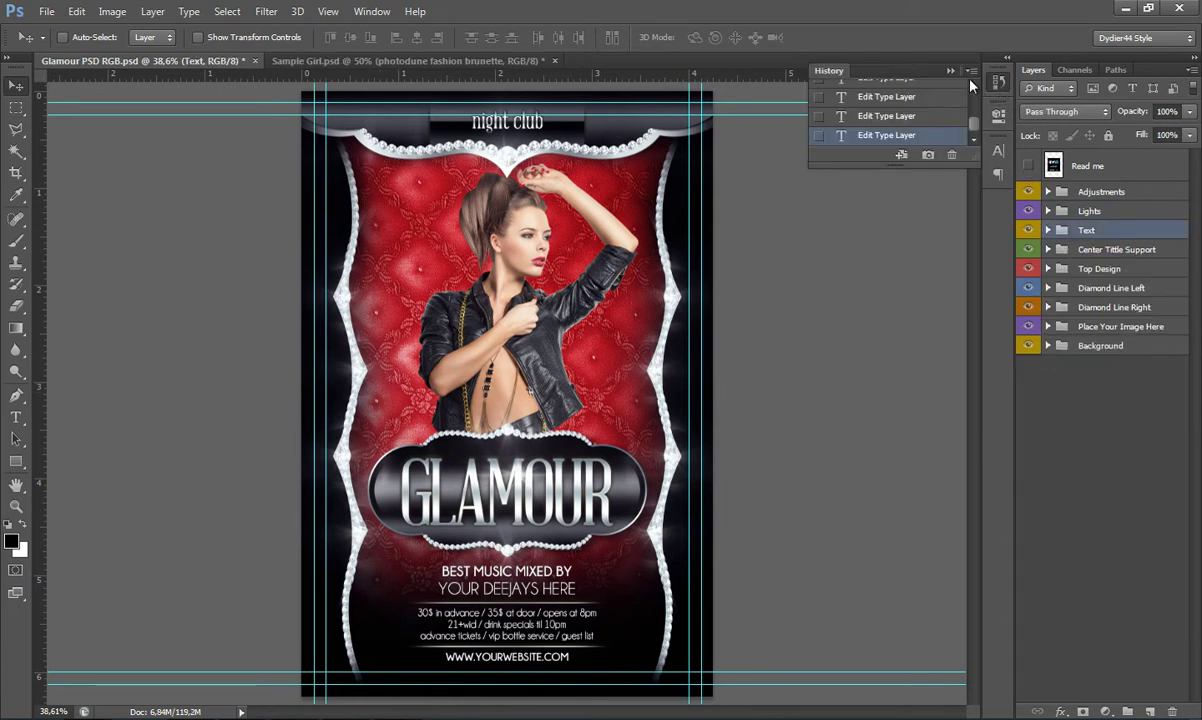
{"action": "scroll", "coordinate": [915, 110], "scroll_direction": "up", "scroll_amount": 5}
{"action": "scroll", "coordinate": [915, 106], "scroll_direction": "up", "scroll_amount": 5}
{"action": "left_click", "coordinate": [900, 85]}
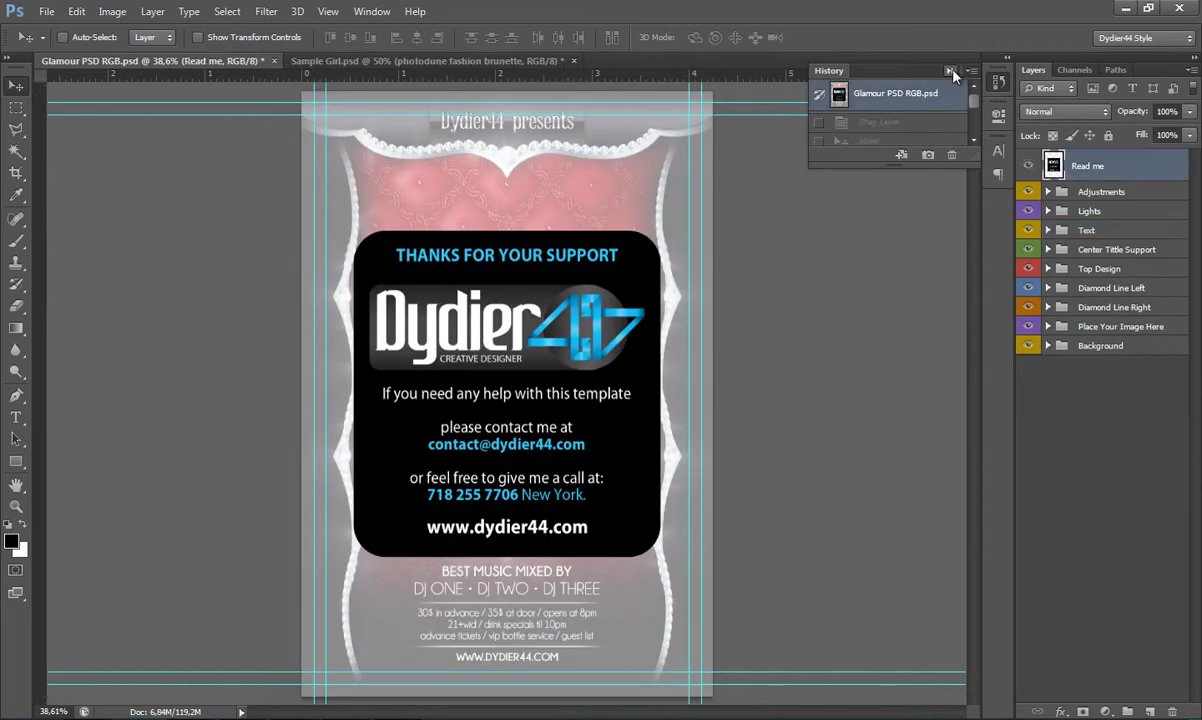
{"action": "left_click_drag", "start_coordinate": [1028, 165], "coordinate": [1030, 338]}
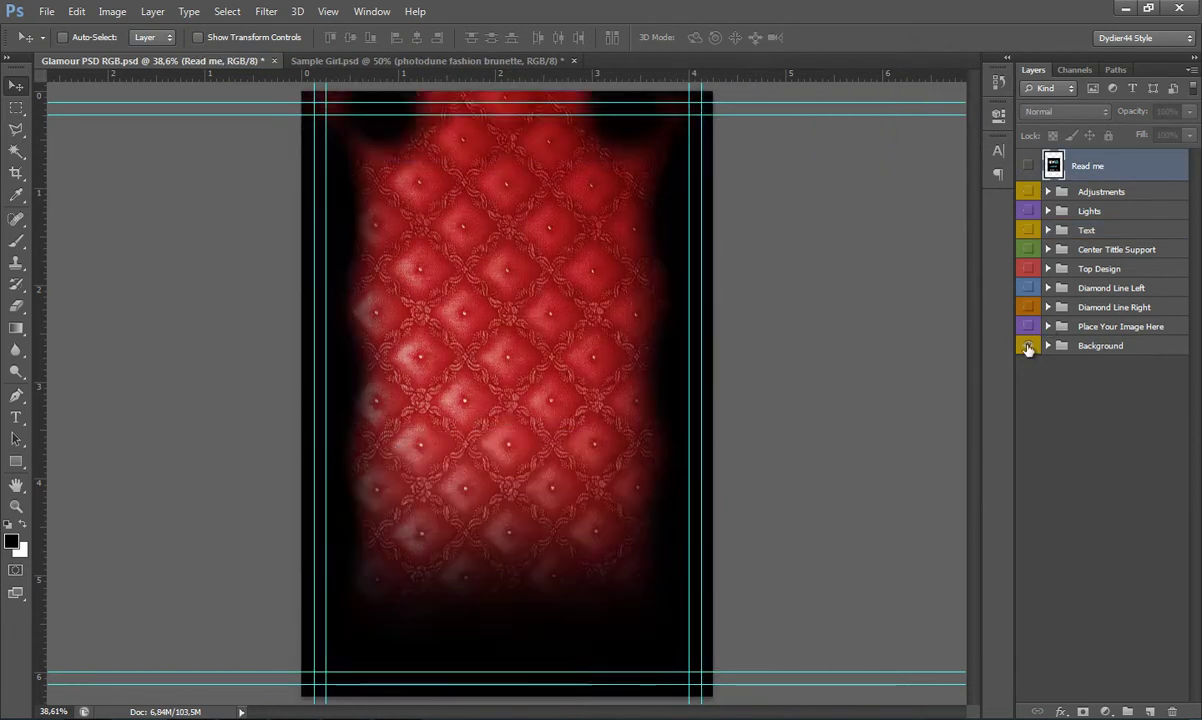
- Solo each group in turn: diamond lines, top design, title support, text, lights, adjustments, background
{"action": "left_click", "coordinate": [1028, 345], "text": "alt"}
{"action": "left_click", "coordinate": [1028, 326], "text": "alt"}
{"action": "left_click", "coordinate": [1028, 307], "text": "alt"}
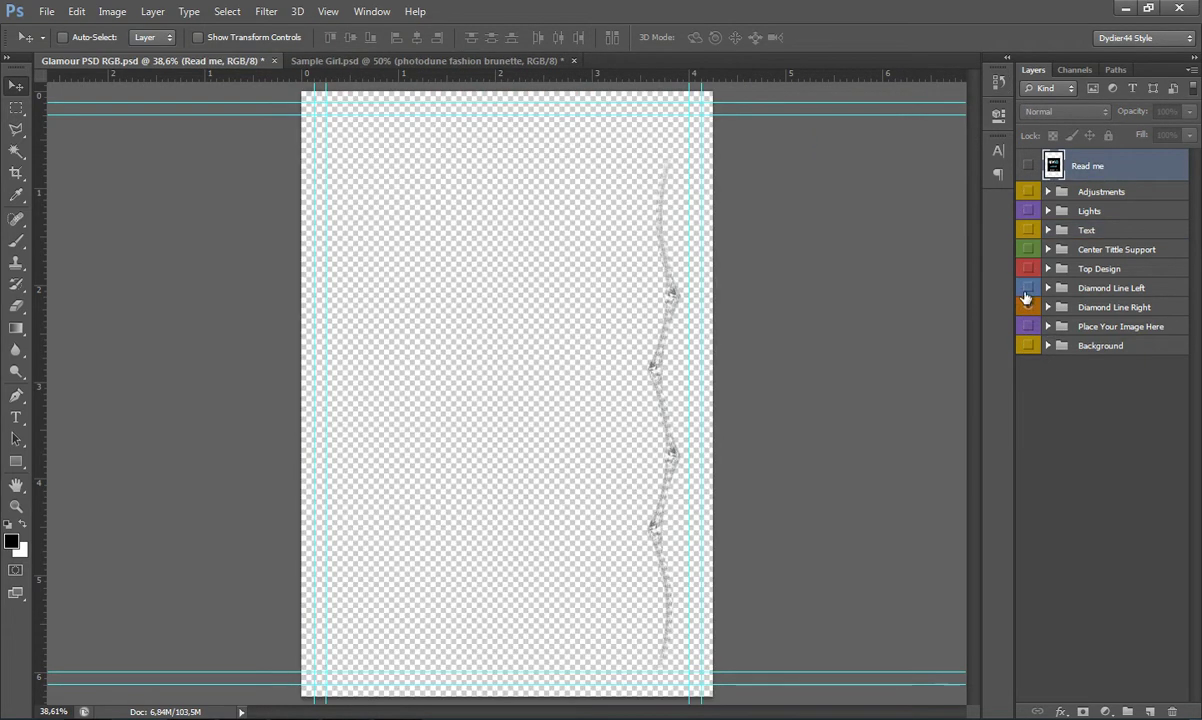
{"action": "left_click", "coordinate": [1028, 288], "text": "alt"}
{"action": "left_click", "coordinate": [1028, 269], "text": "alt"}
{"action": "left_click", "coordinate": [1029, 250], "text": "alt"}
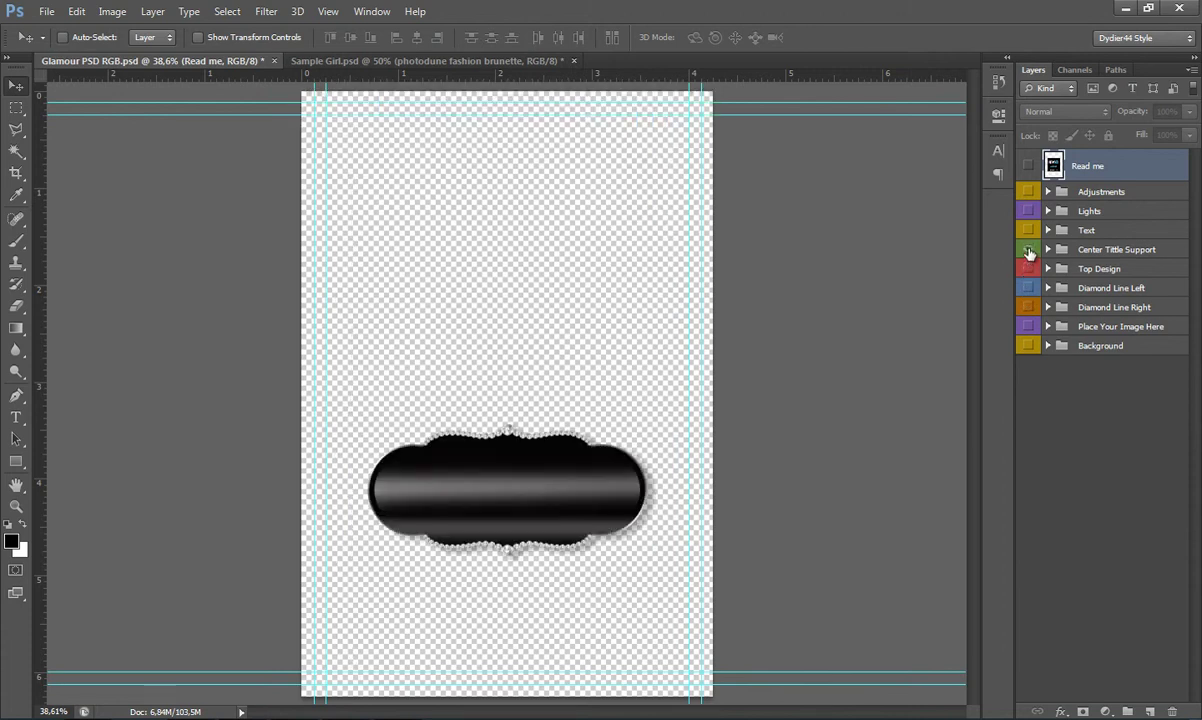
{"action": "left_click", "coordinate": [1028, 230], "text": "alt"}
{"action": "left_click", "coordinate": [1028, 211], "text": "alt"}
{"action": "left_click", "coordinate": [1028, 192], "text": "alt"}
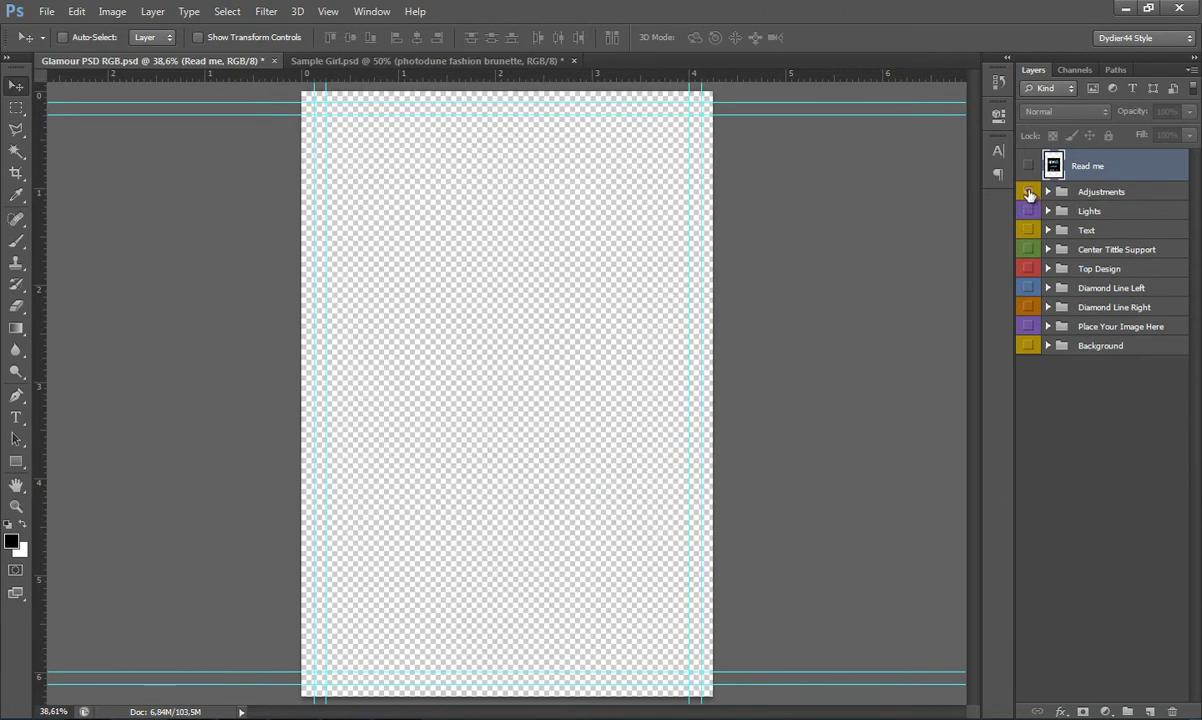
{"action": "left_click", "coordinate": [1028, 345], "text": "alt"}
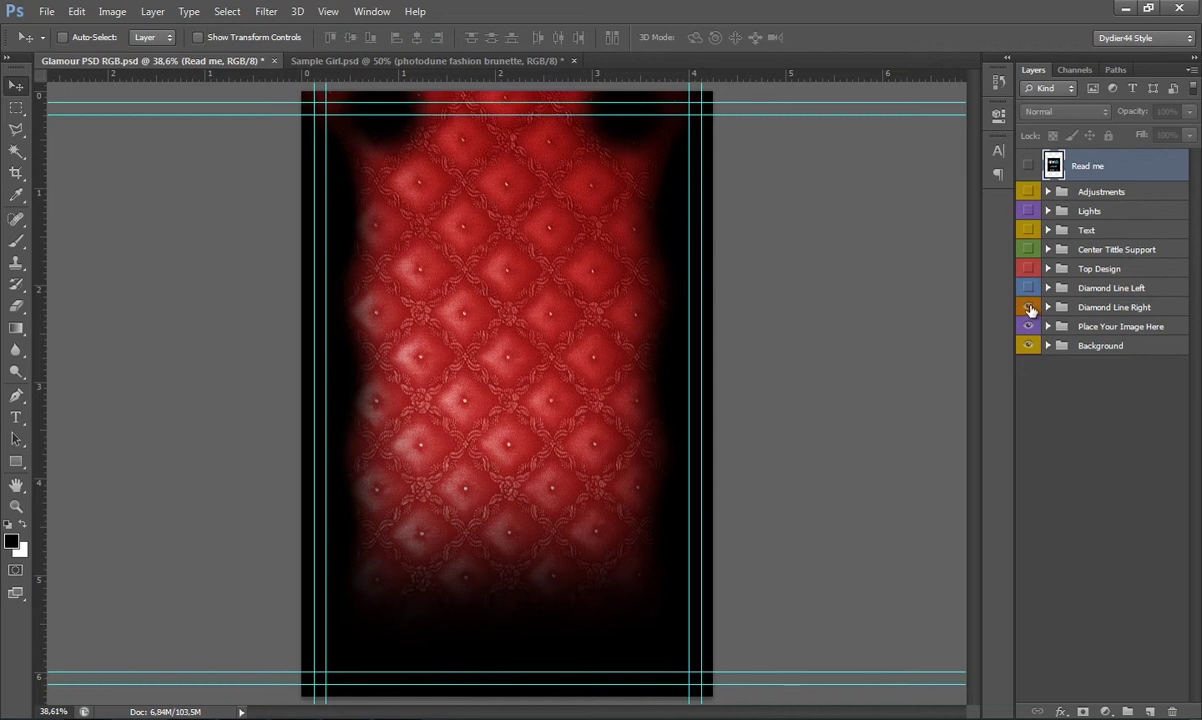
- Turn every layer group back on, finishing with the Read me note
{"action": "left_click", "coordinate": [1029, 307]}
{"action": "left_click", "coordinate": [1029, 288]}
{"action": "left_click", "coordinate": [1029, 269]}
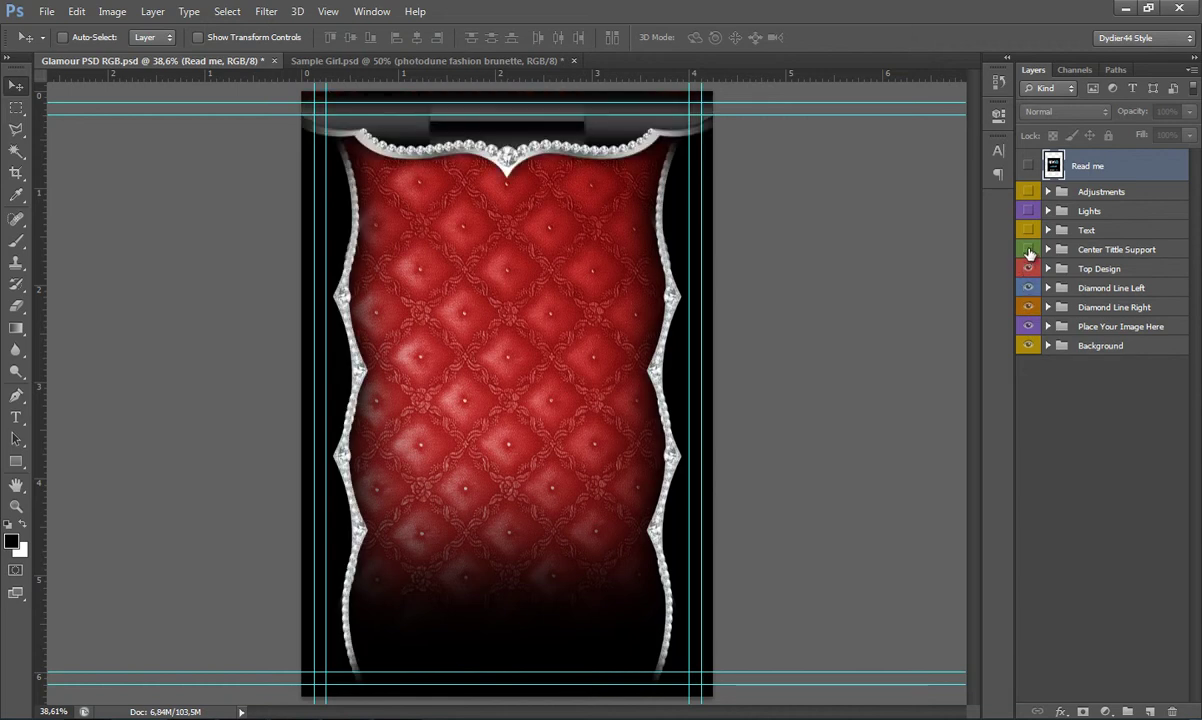
{"action": "left_click", "coordinate": [1029, 250]}
{"action": "left_click", "coordinate": [1029, 231]}
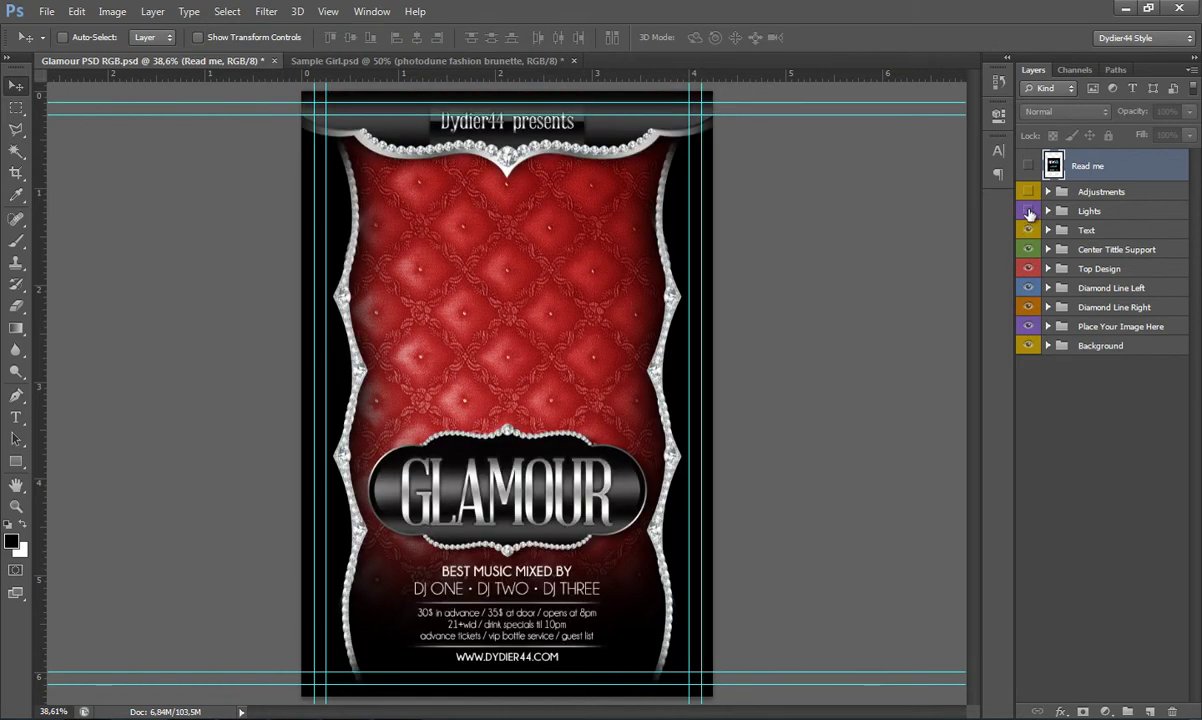
{"action": "left_click", "coordinate": [1029, 211]}
{"action": "left_click", "coordinate": [1029, 192]}
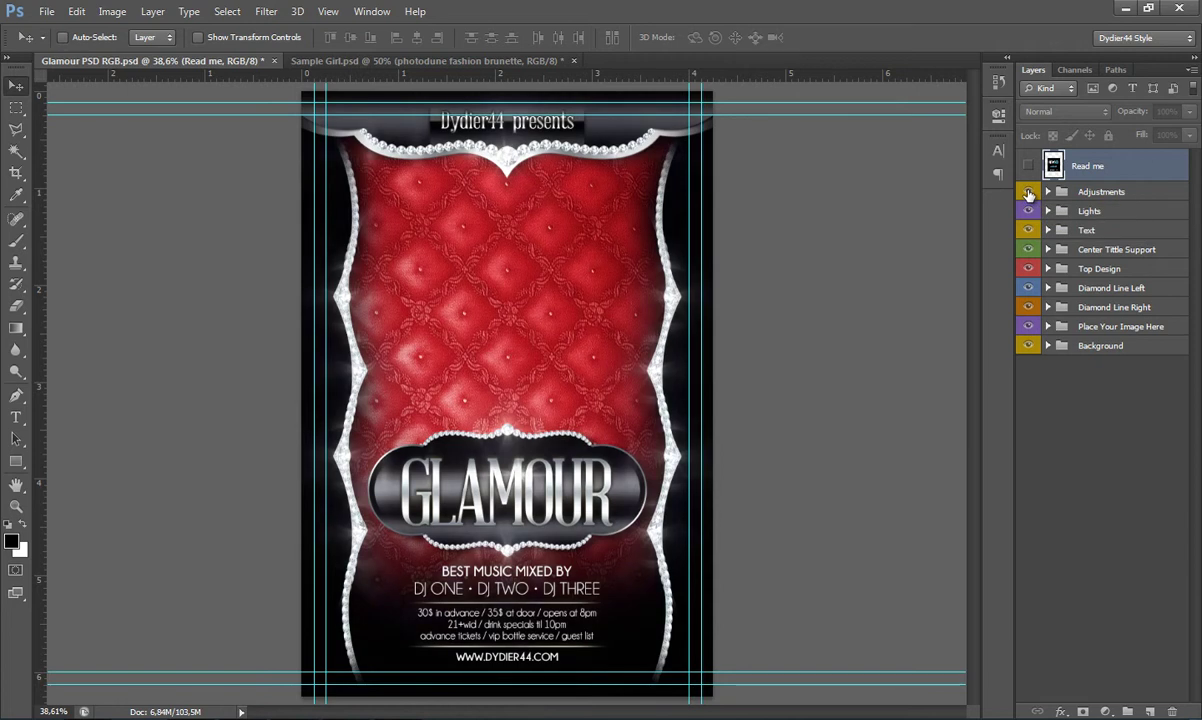
{"action": "left_click", "coordinate": [1028, 166]}
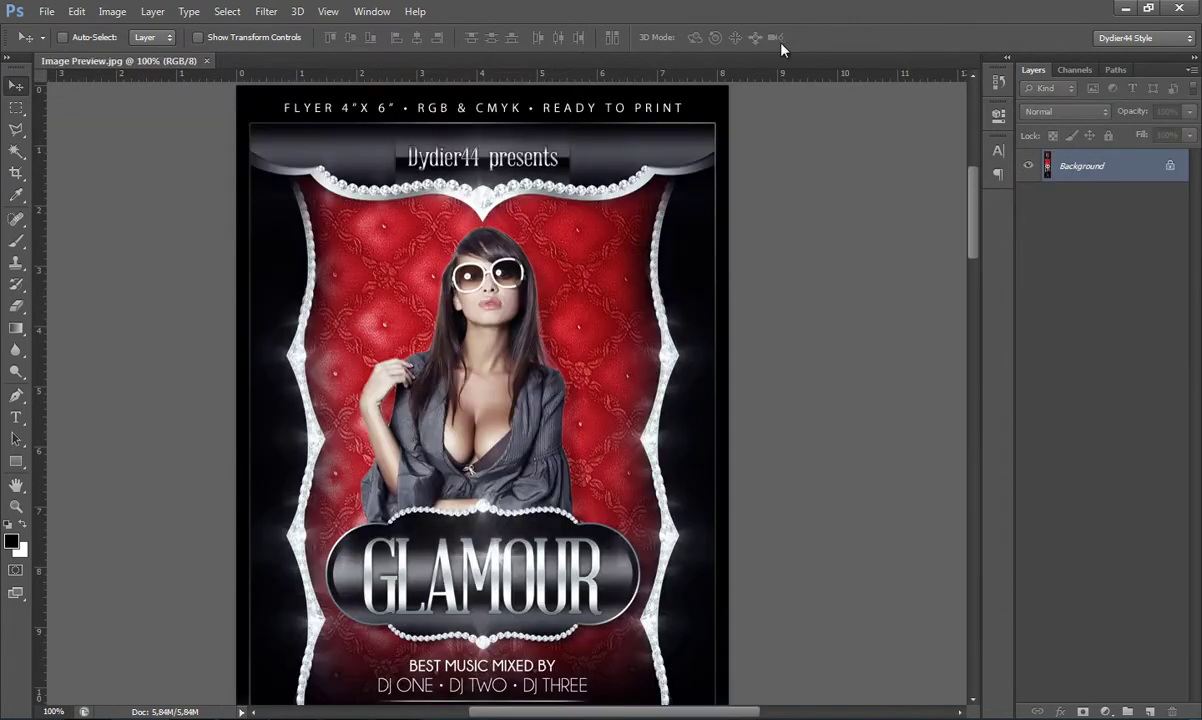
- Scroll through the preview image, view 02_Preview, then close 02_Preview.jpg and 01_Preview.jpg
{"action": "left_click_drag", "start_coordinate": [973, 187], "coordinate": [979, 287]}
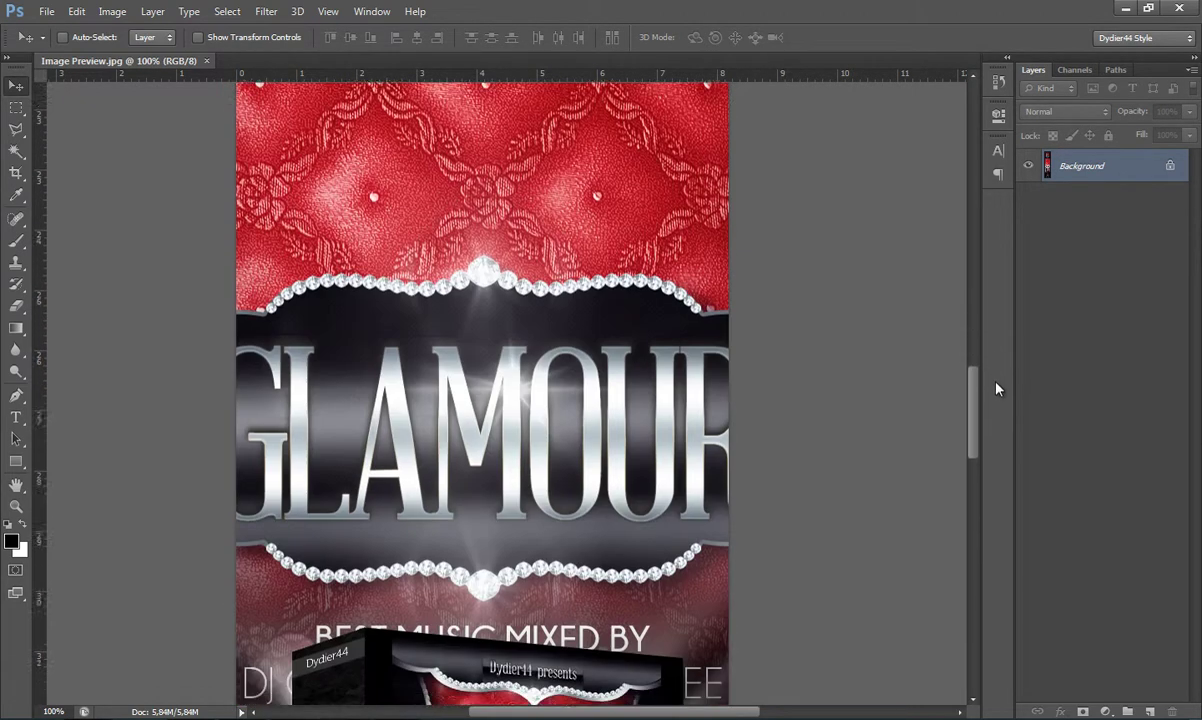
{"action": "mouse_move", "coordinate": [979, 287]}
{"action": "left_mouse_down"}
{"action": "mouse_move", "coordinate": [1009, 448]}
{"action": "mouse_move", "coordinate": [1009, 547]}
{"action": "left_mouse_up"}
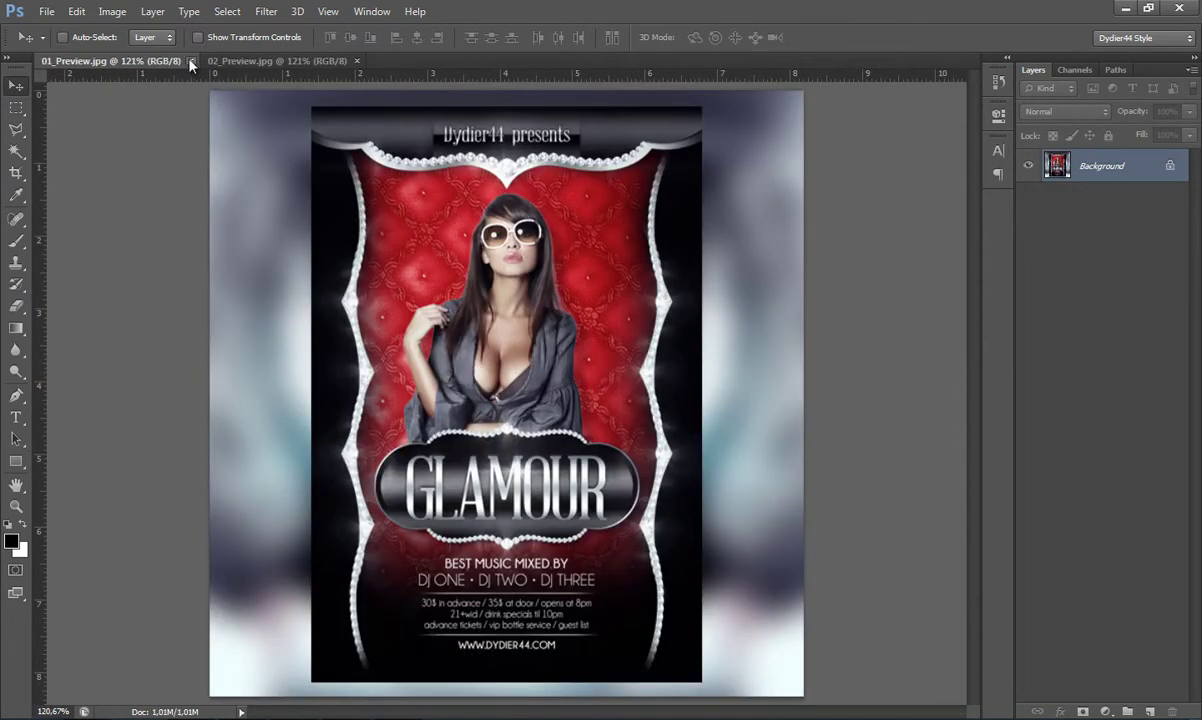
{"action": "left_click", "coordinate": [244, 62]}
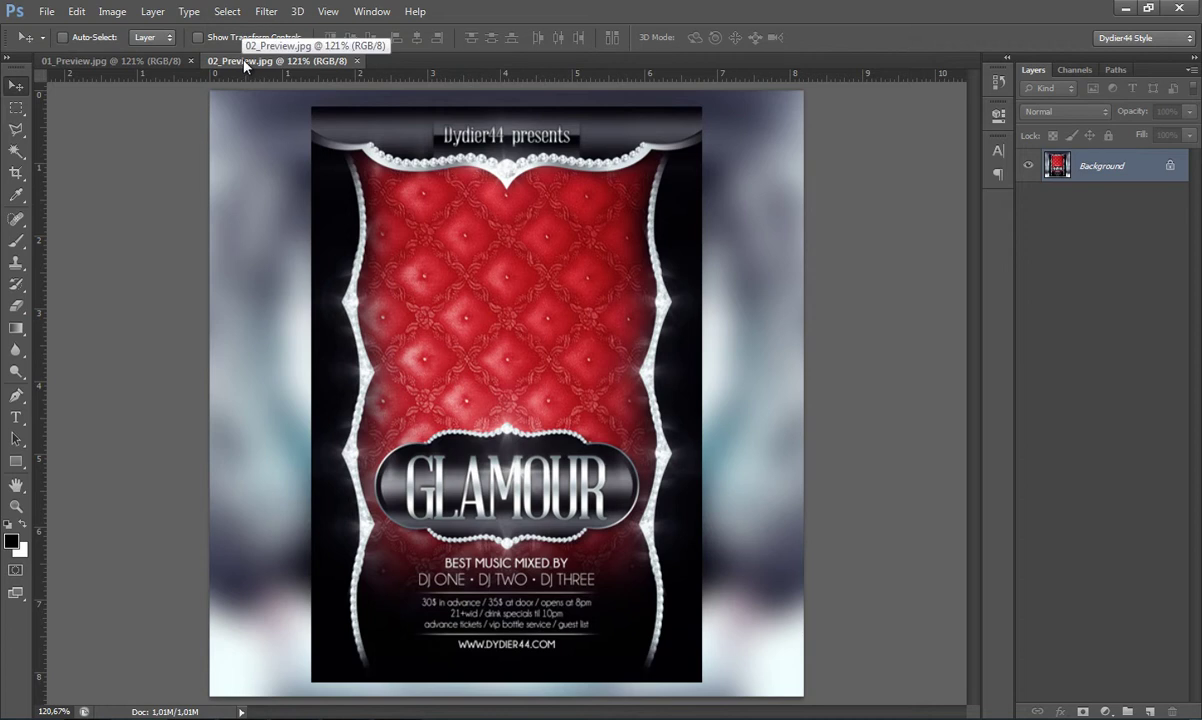
{"action": "left_click", "coordinate": [356, 61]}
{"action": "left_click", "coordinate": [190, 61]}
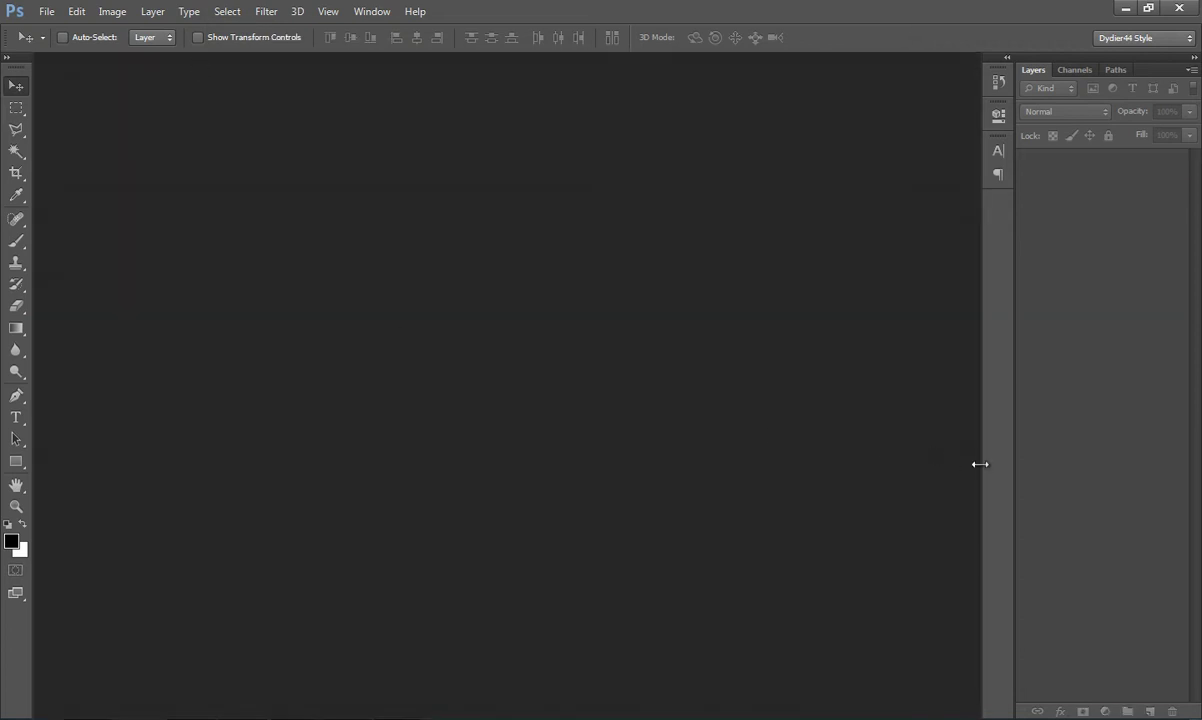